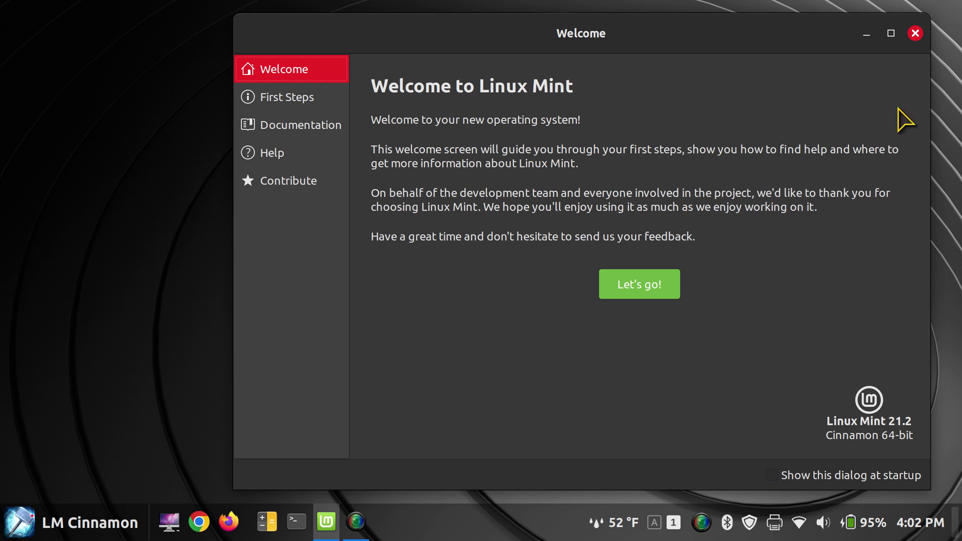
Close the Linux Mint Welcome window to reveal the desktop
click(915, 33)
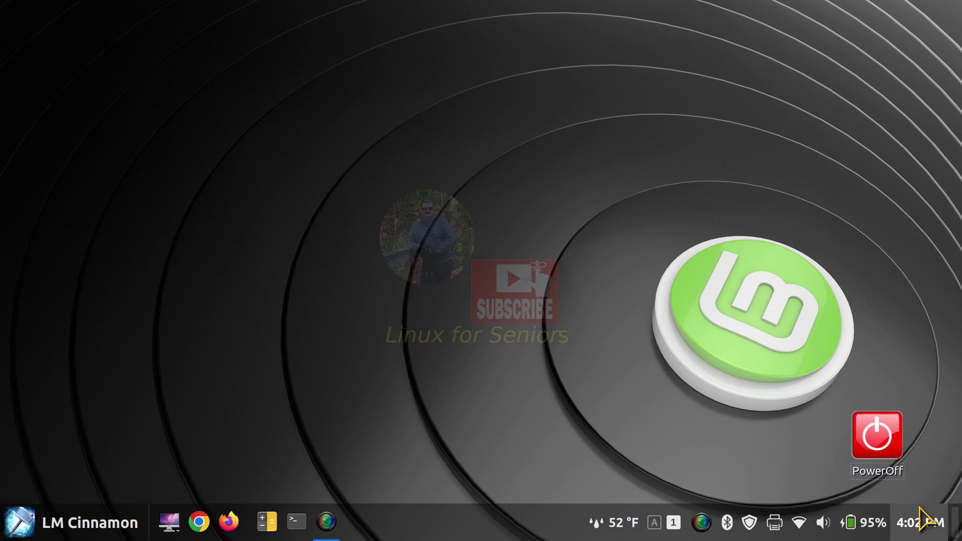
Drag the PowerOff desktop launcher from the bottom-right up beside the Mint logo
drag(878, 450, 875, 342)
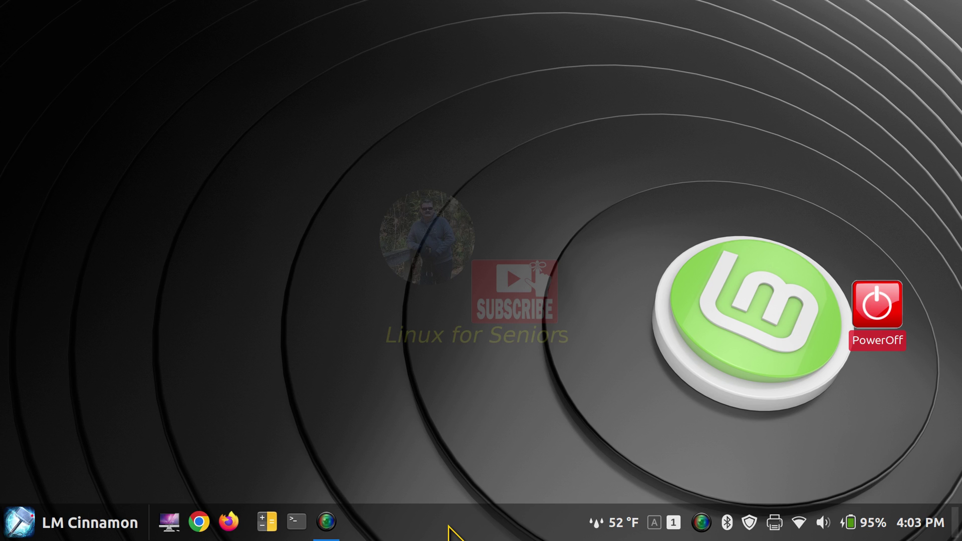
Open System Settings from the panel, view Themes, then return to the overview and scroll to Hardware
right_click(449, 526)
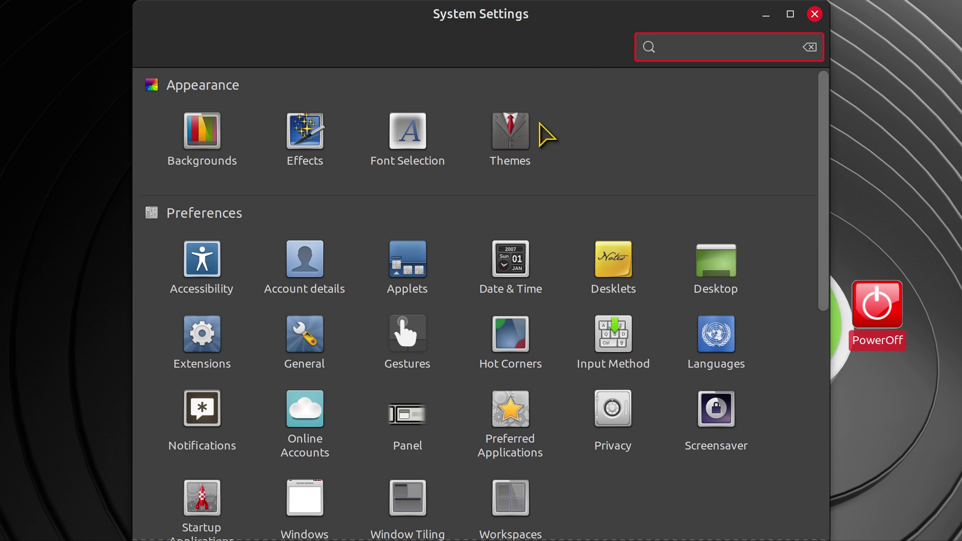
click(524, 143)
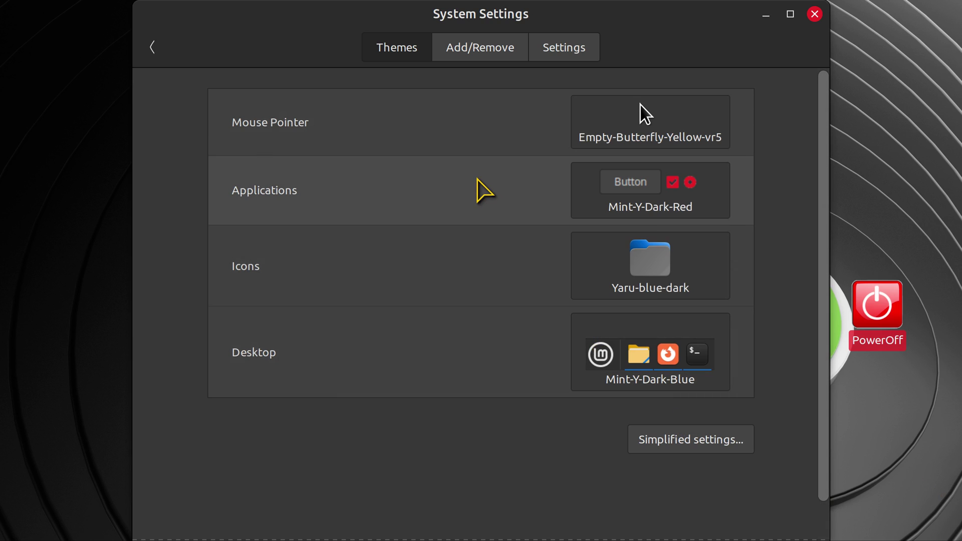
click(153, 48)
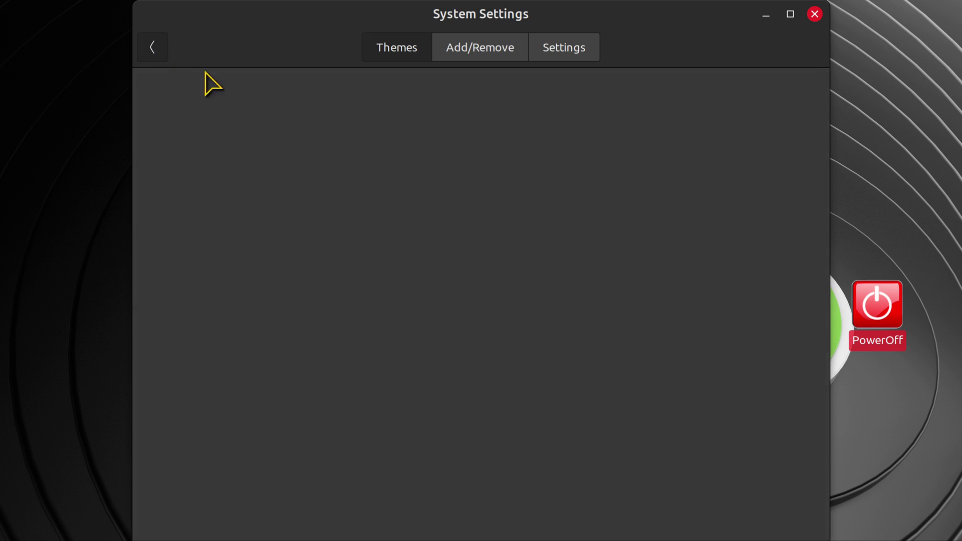
scroll(484, 307, down, 8)
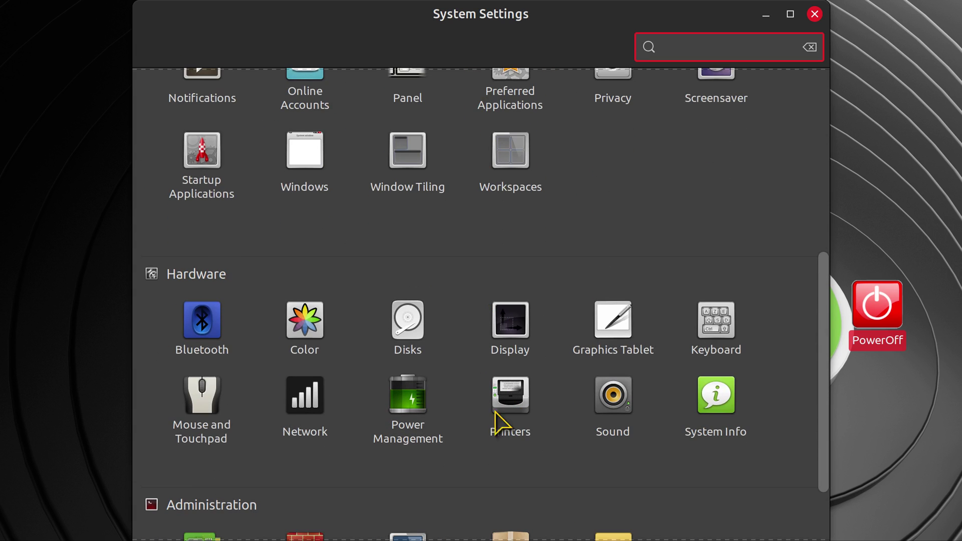
Open Power Management and check the lid-closed actions, keeping AC at Suspend and battery unchanged
click(416, 397)
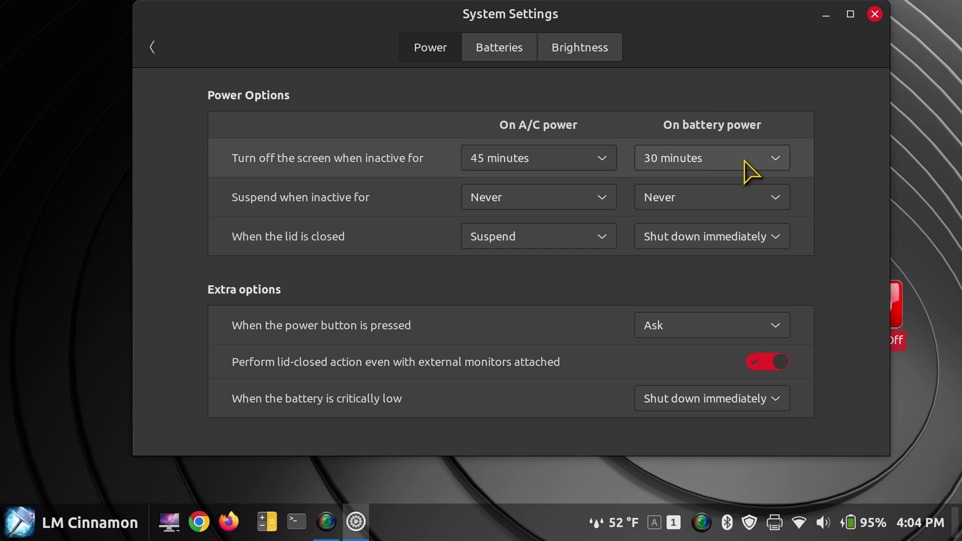
mouse_move(870, 532)
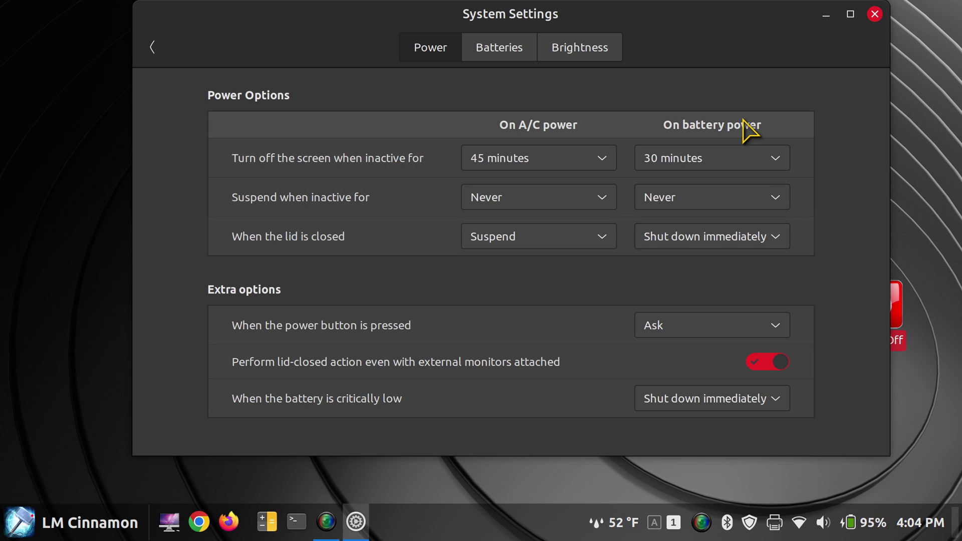
click(737, 241)
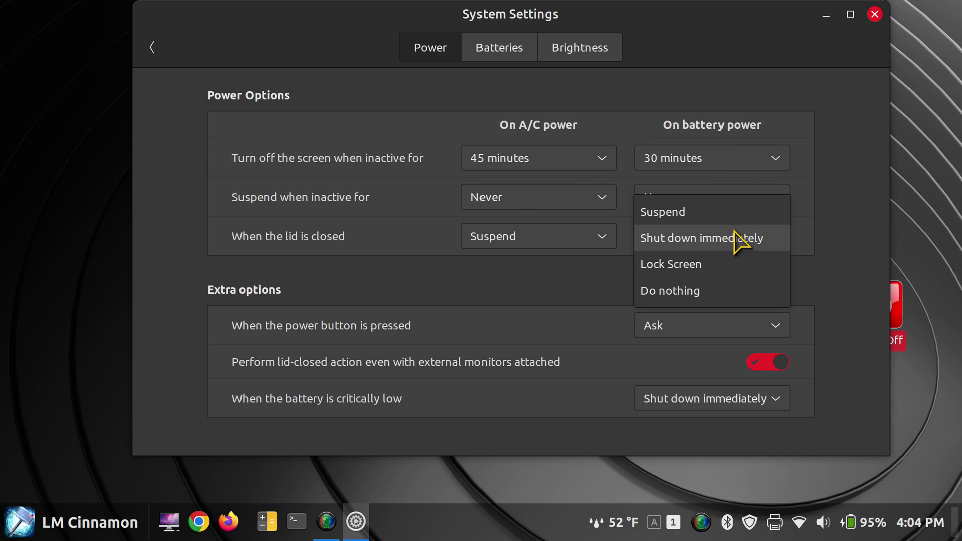
click(735, 239)
click(595, 243)
click(596, 240)
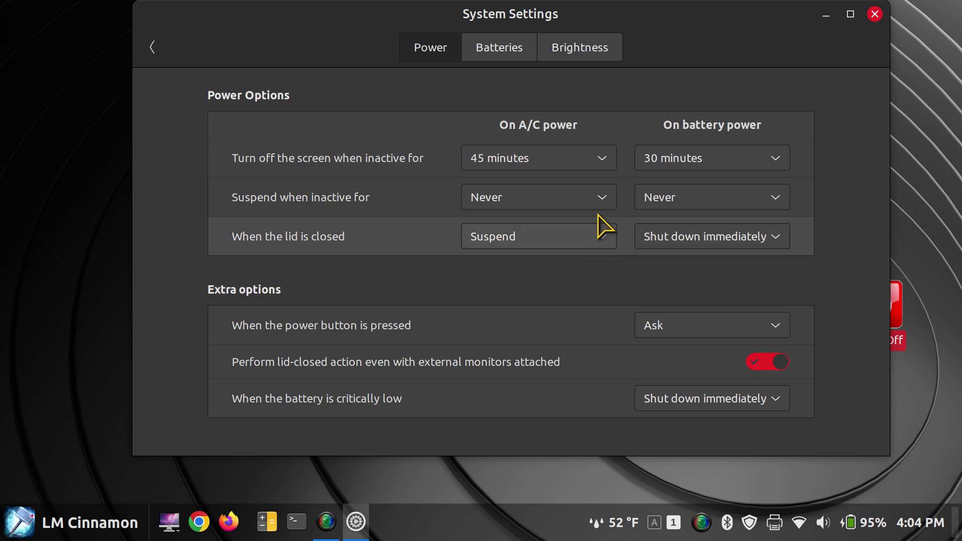
Review the suspend-when-inactive choices, keeping both AC and battery at Never
click(594, 201)
click(596, 209)
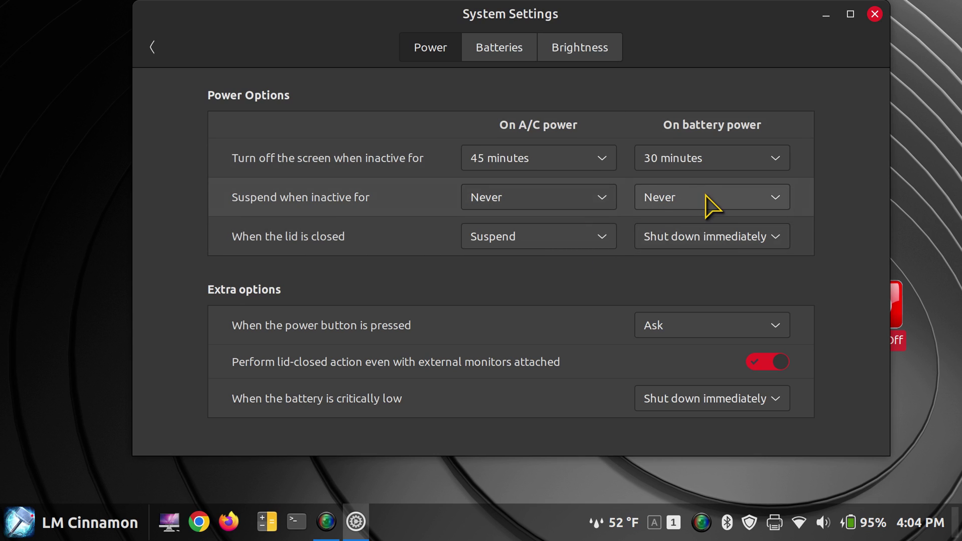
click(707, 202)
click(707, 203)
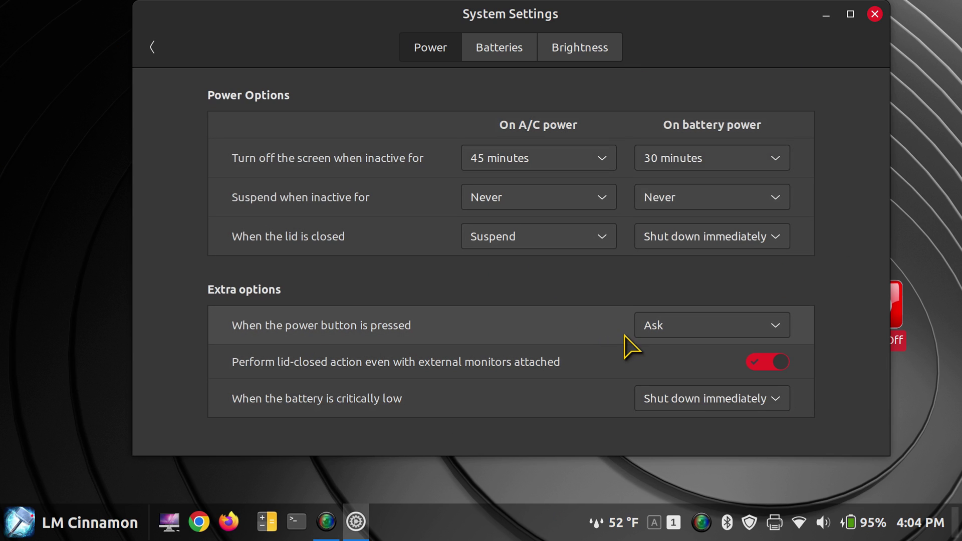
click(103, 523)
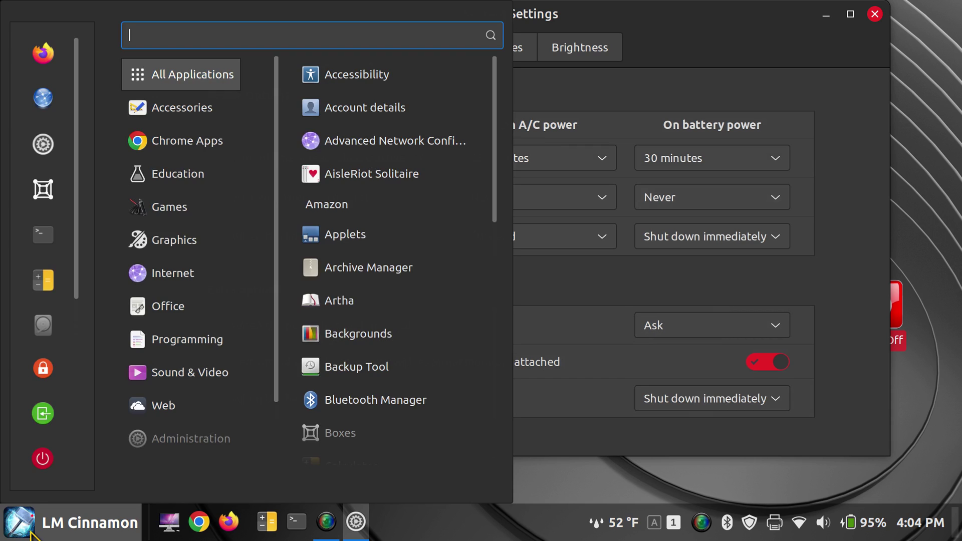
click(34, 467)
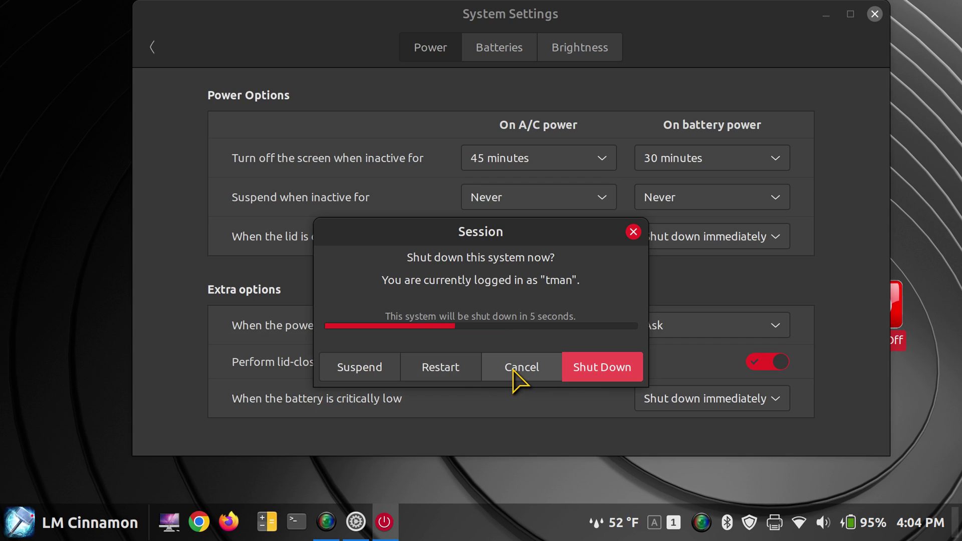
click(514, 370)
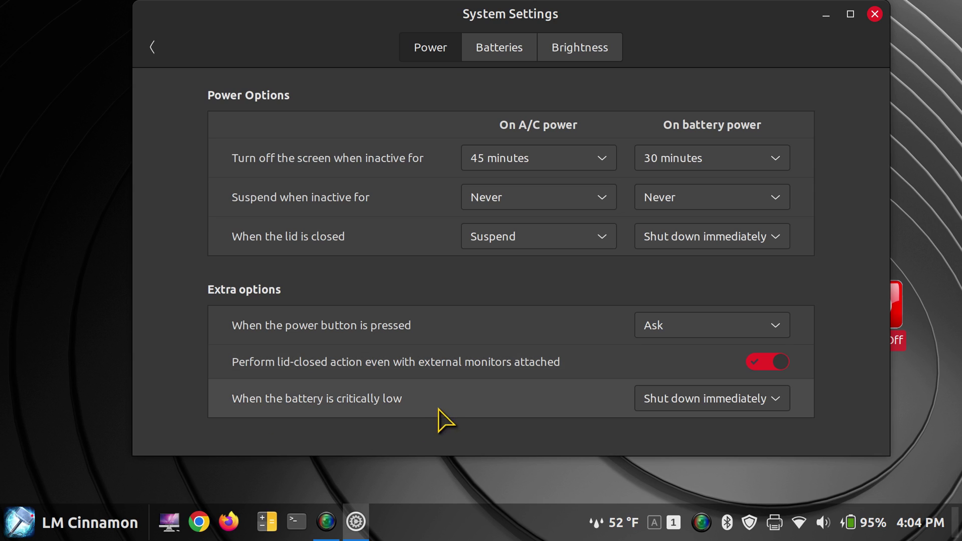
click(709, 406)
click(699, 427)
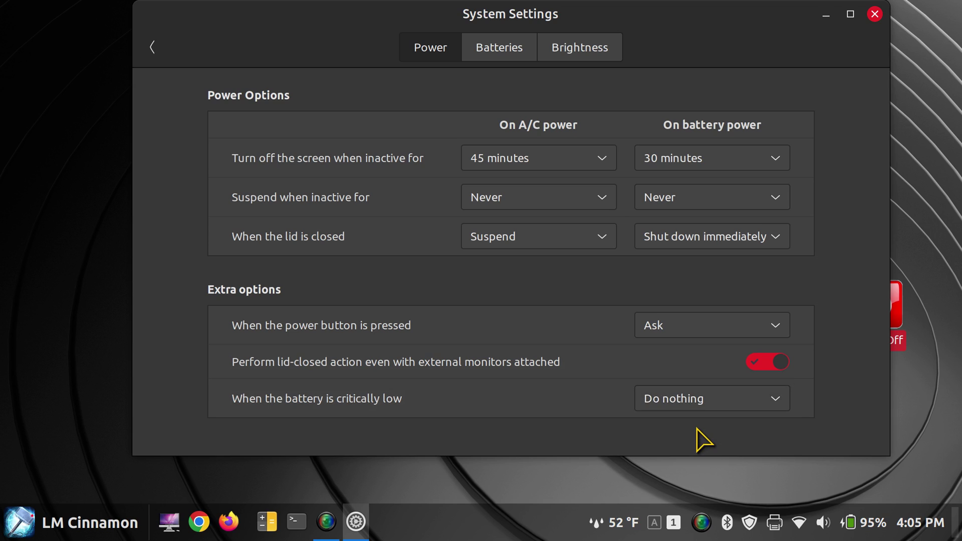
click(707, 405)
click(707, 382)
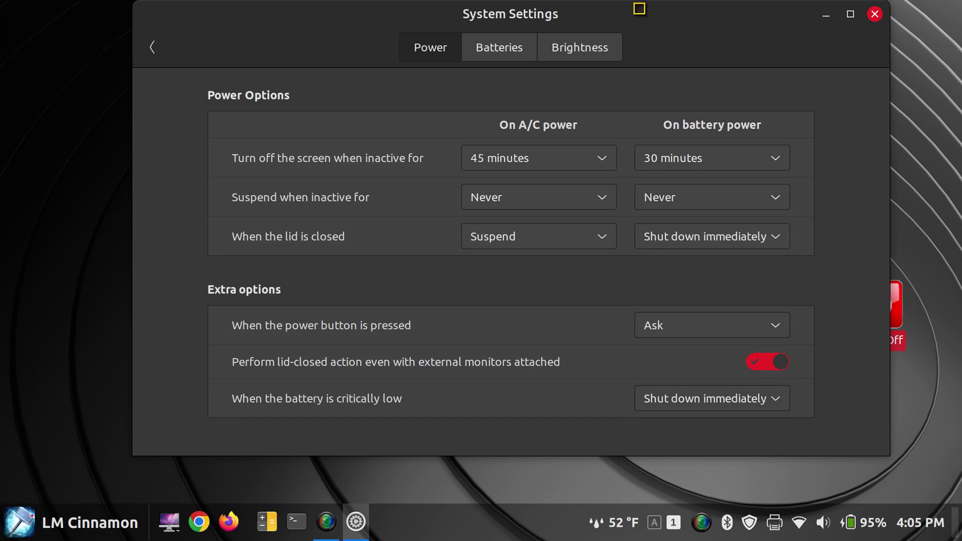
Show the Batteries page with the laptop at 95% and the wireless mouse at 85%
click(492, 55)
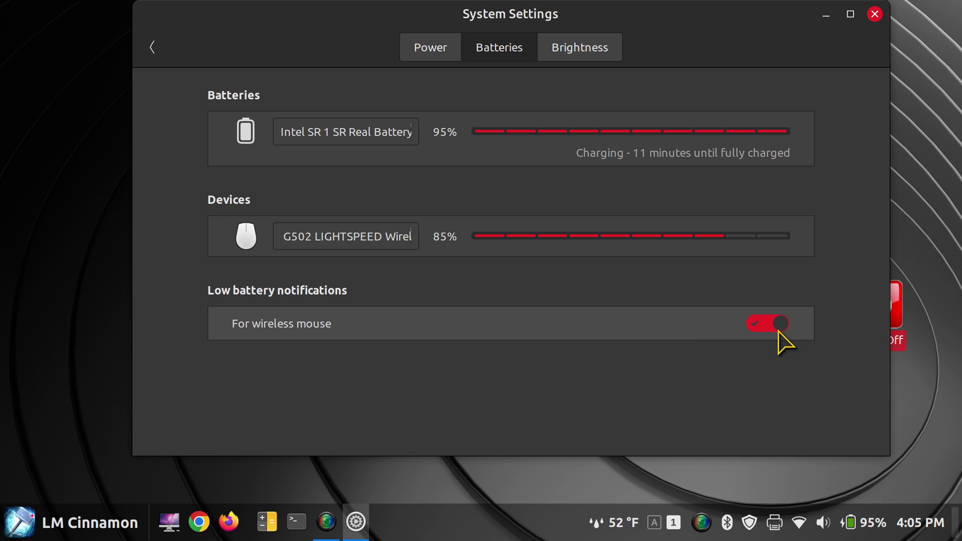
Review Brightness, keeping inactive brightness at 30% and the dim delay at 90 seconds, then close System Settings
click(576, 48)
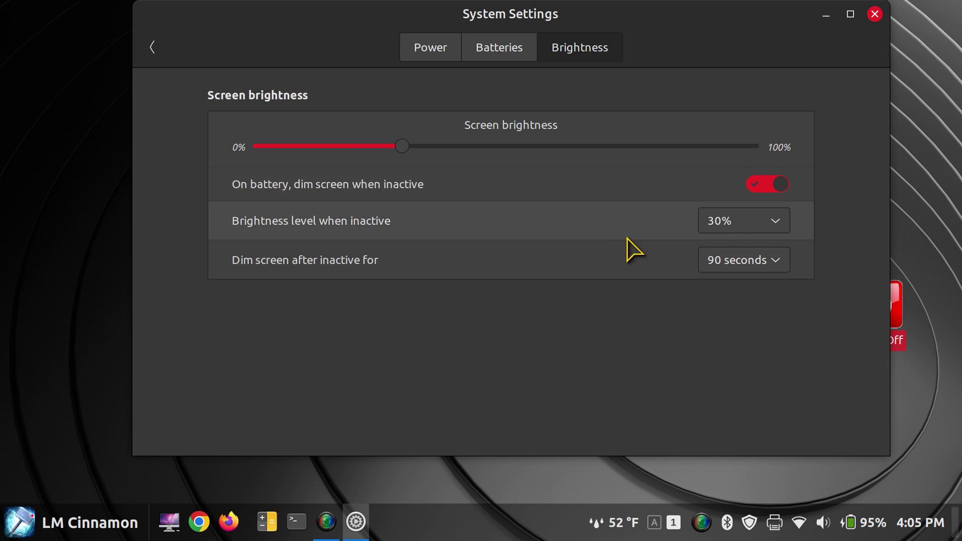
click(773, 216)
click(774, 219)
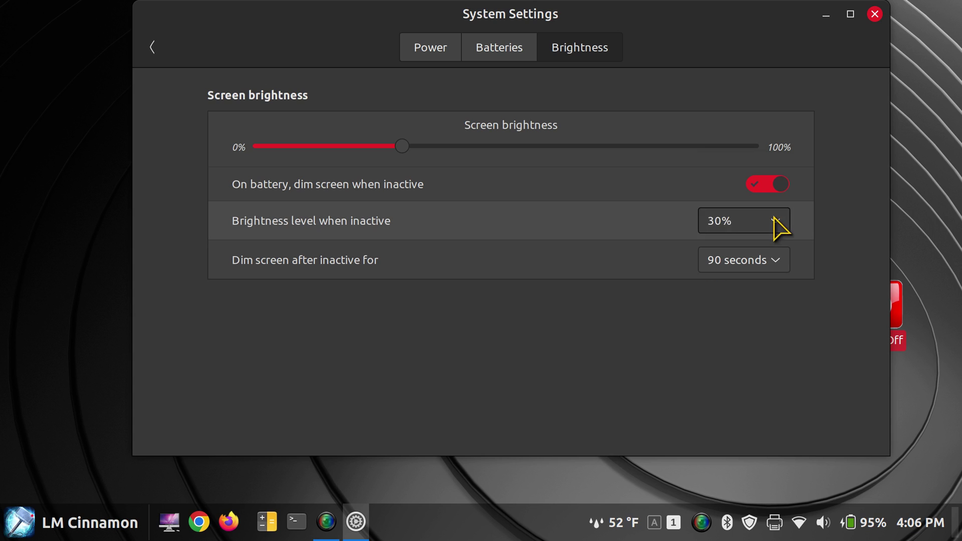
click(774, 260)
click(774, 261)
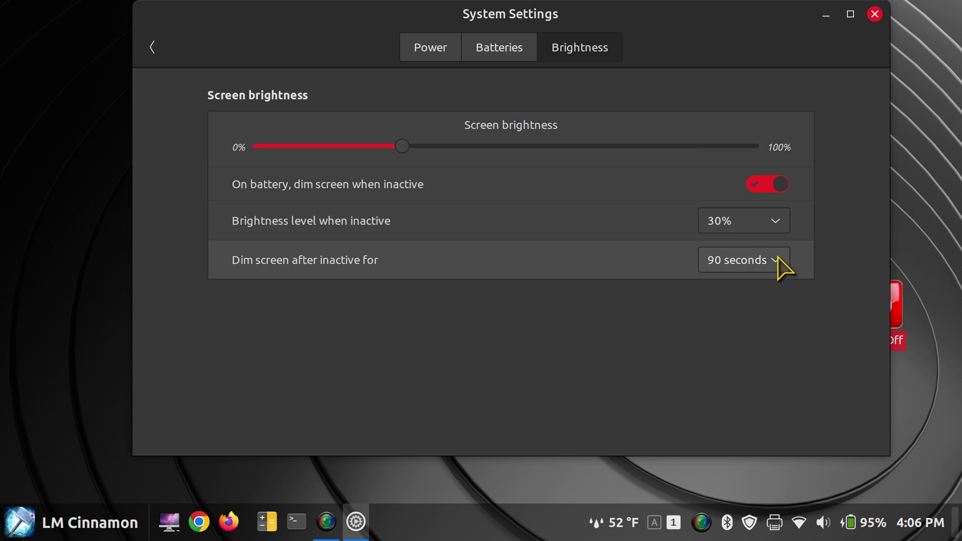
click(875, 15)
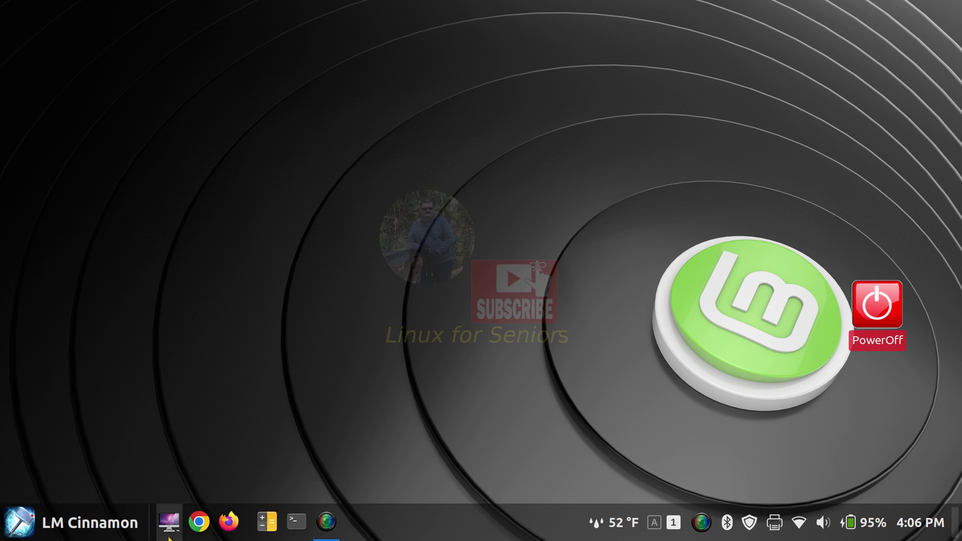
Open the powerstuff notes from the Documents folder in Xed
key(super+e)
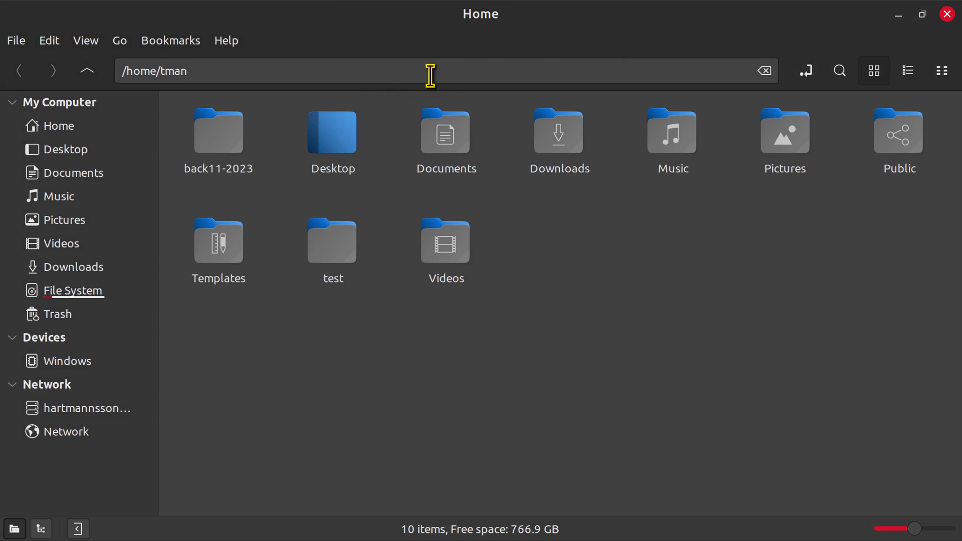
click(435, 133)
double_click(435, 132)
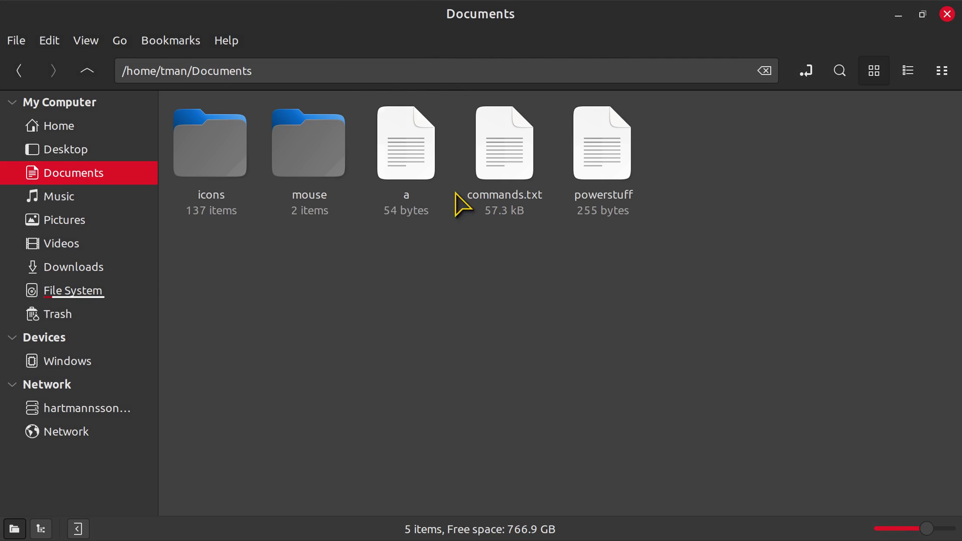
click(609, 166)
double_click(604, 153)
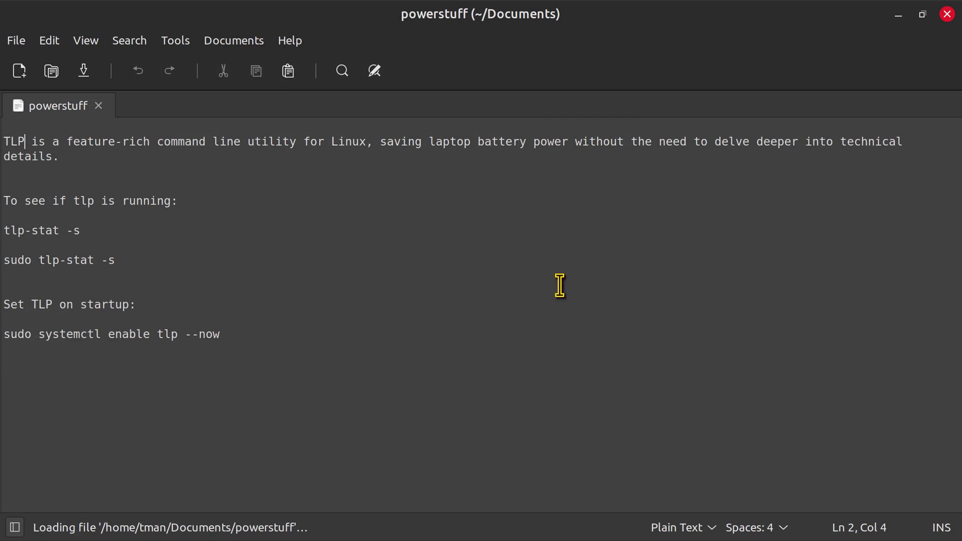
Zoom the TLP notes for reading, then minimize Xed
scroll(604, 319, up, 4)
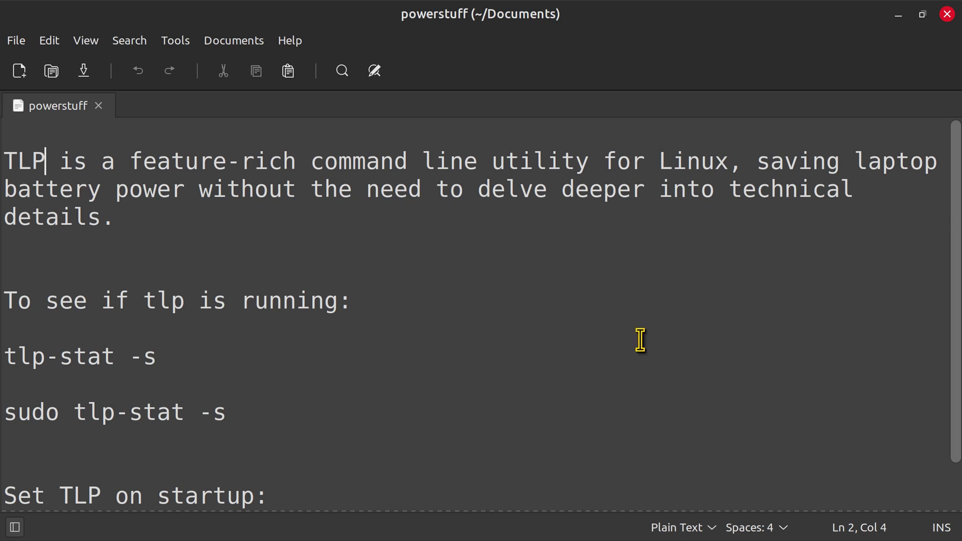
scroll(662, 329, down, 1)
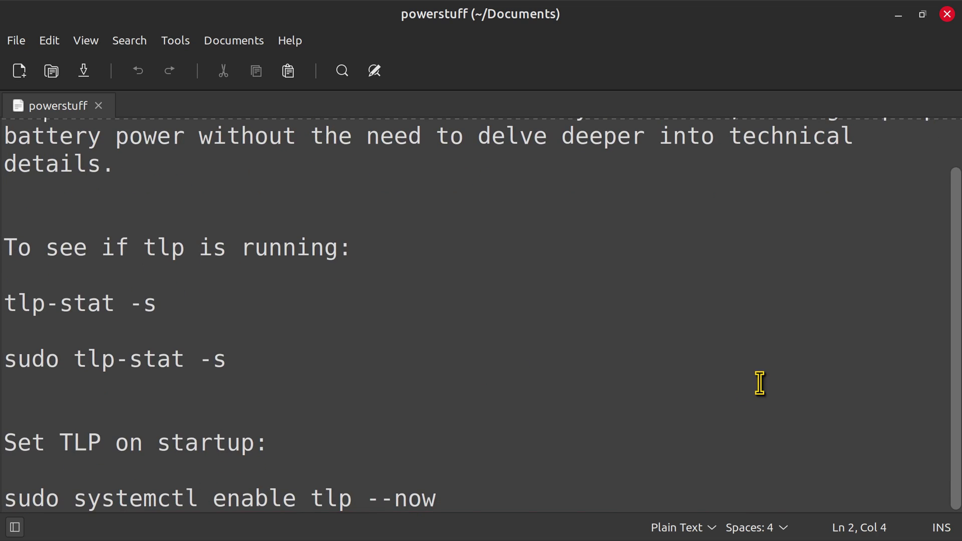
scroll(758, 382, up, 1)
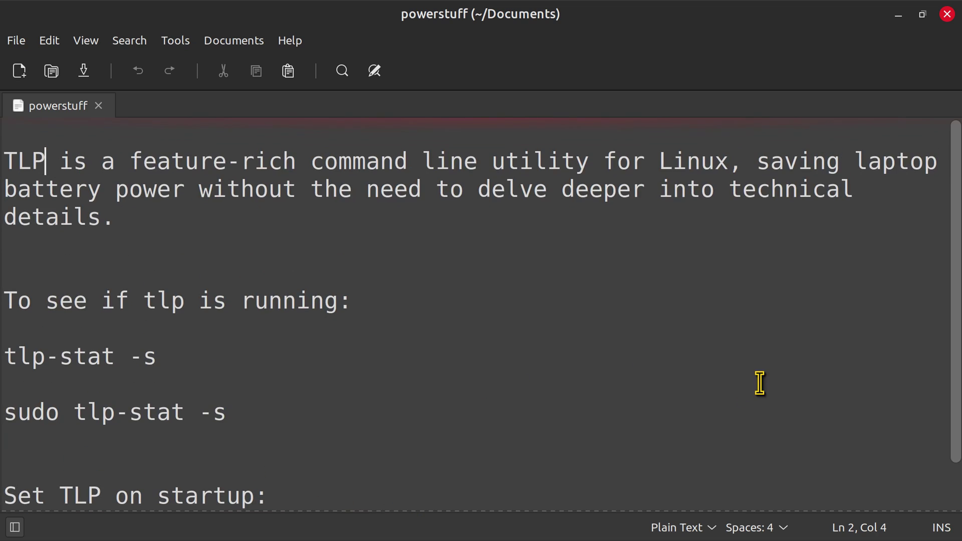
click(898, 14)
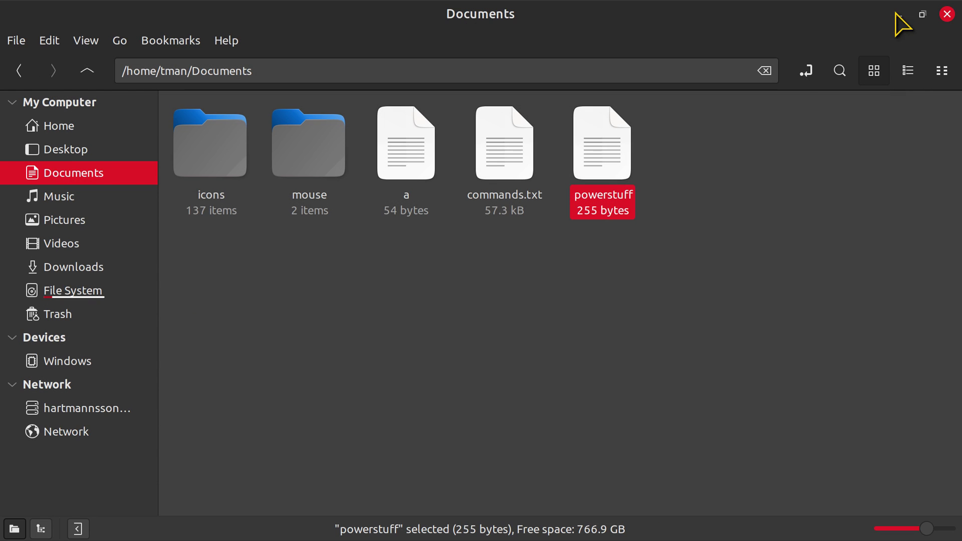
Close the Documents window, launch Software Manager and search for 'tlp'
click(946, 12)
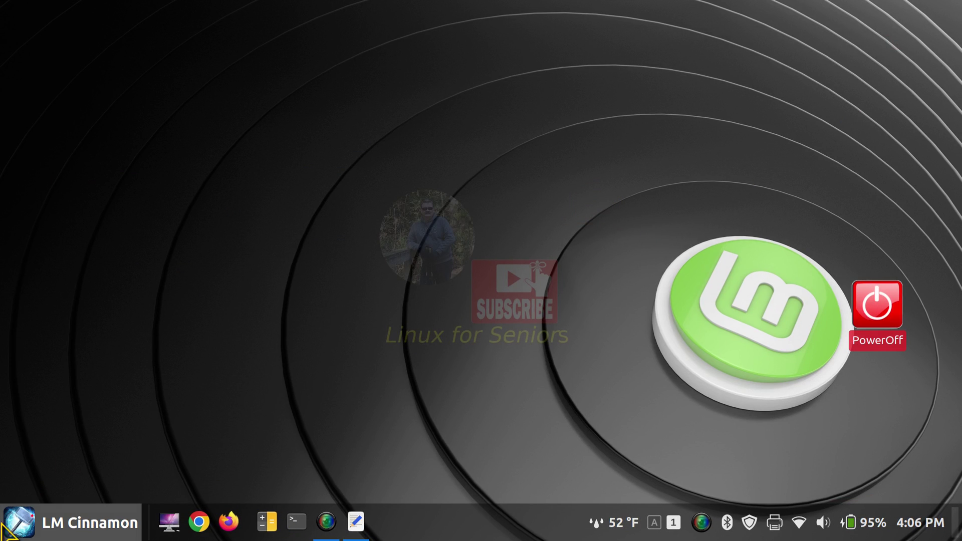
click(16, 526)
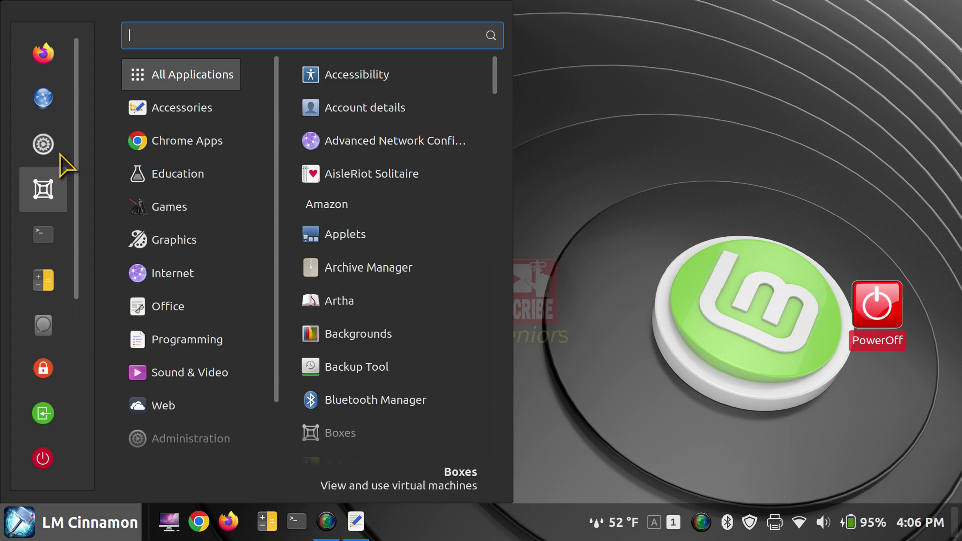
click(43, 100)
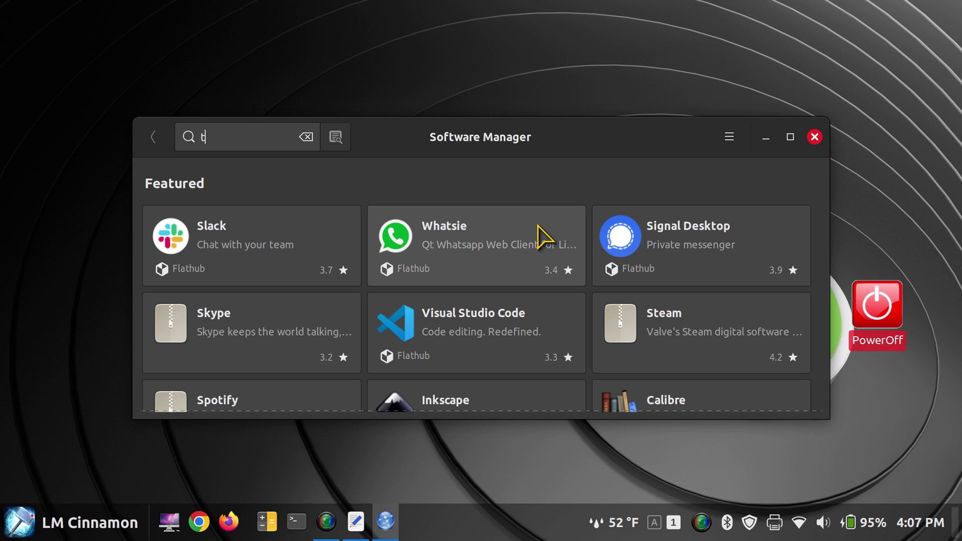
text(p)
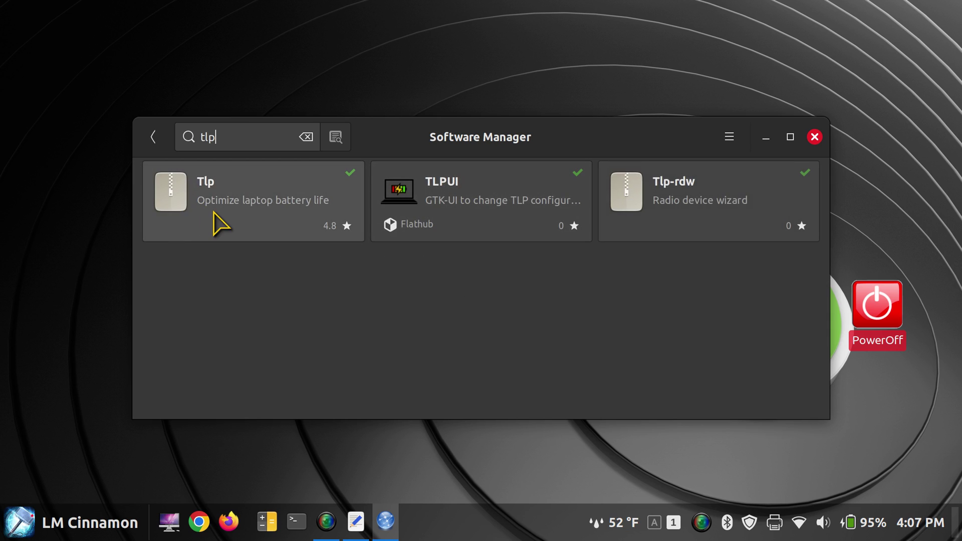
Read the Tlp package details in a maximized window, then return to the tlp results
click(245, 201)
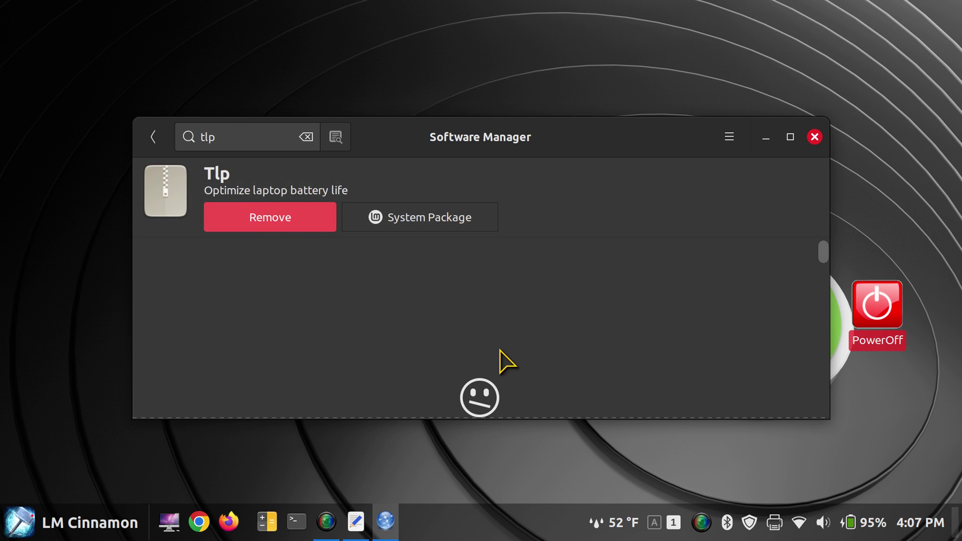
double_click(595, 126)
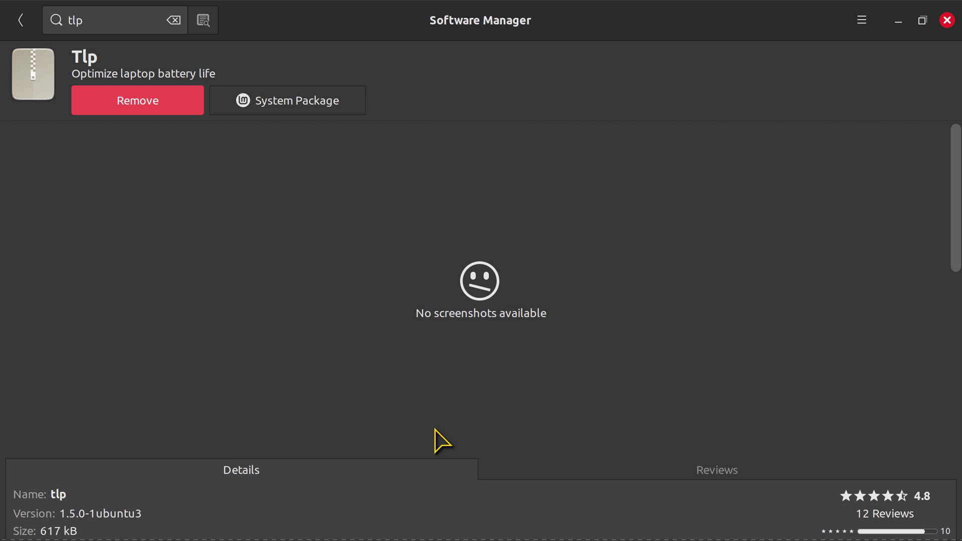
scroll(439, 435, down, 5)
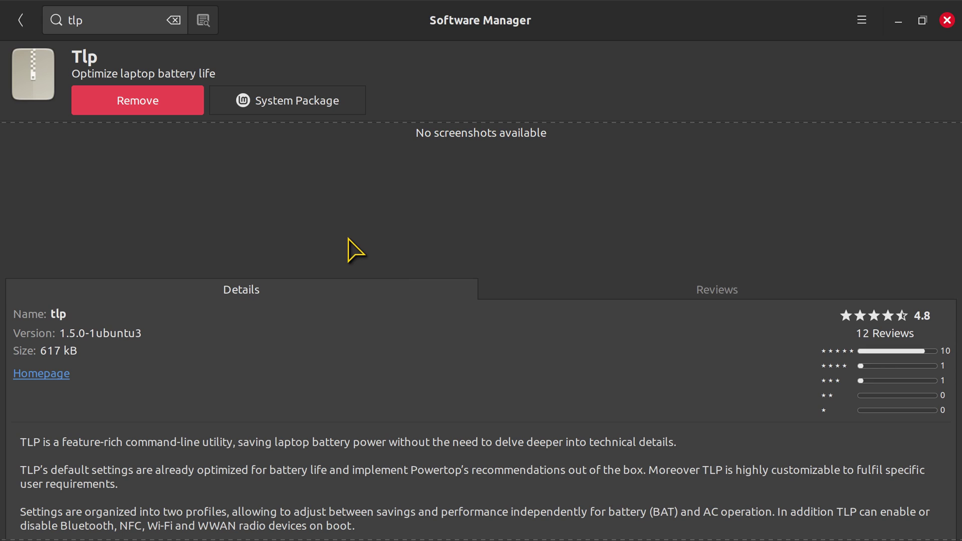
click(20, 21)
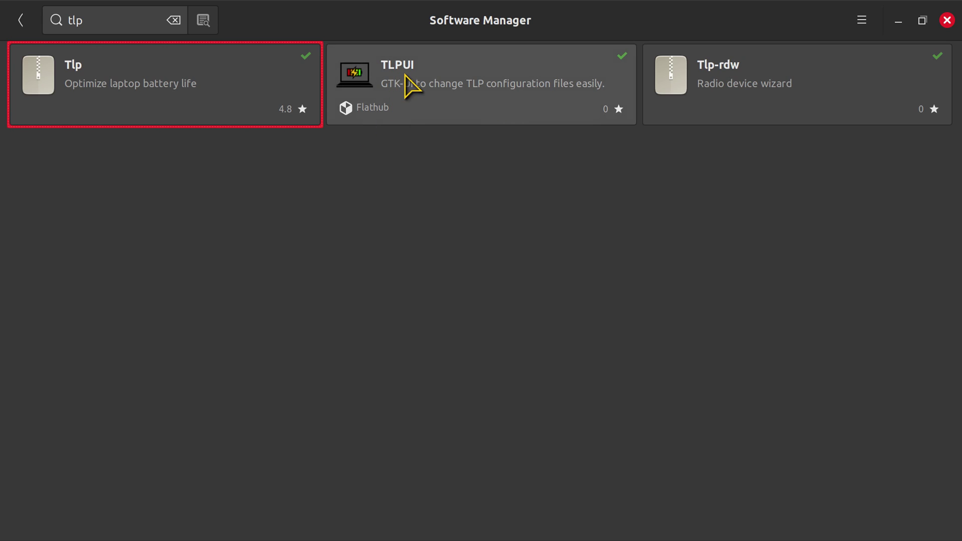
Open the TLPUI details page, view its screenshot, and scroll to its description
click(492, 93)
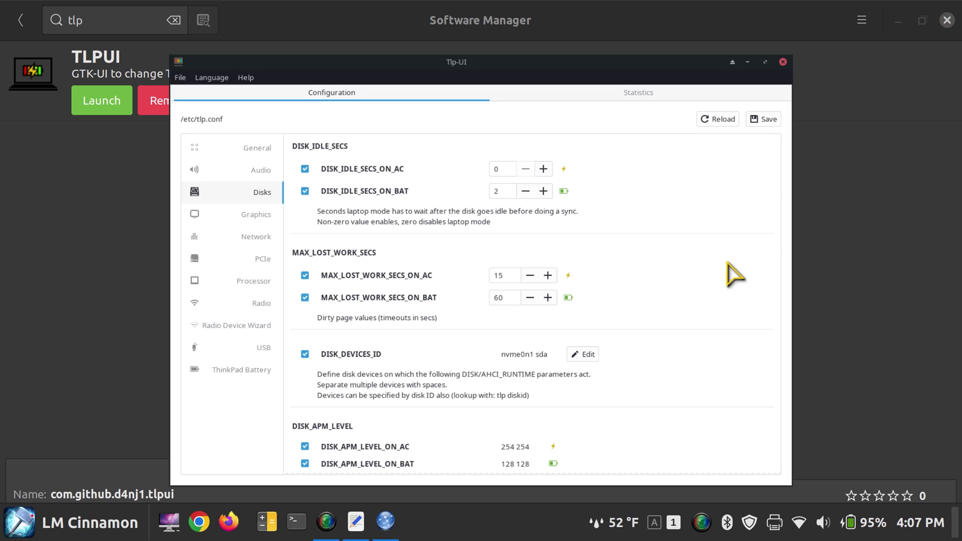
click(907, 155)
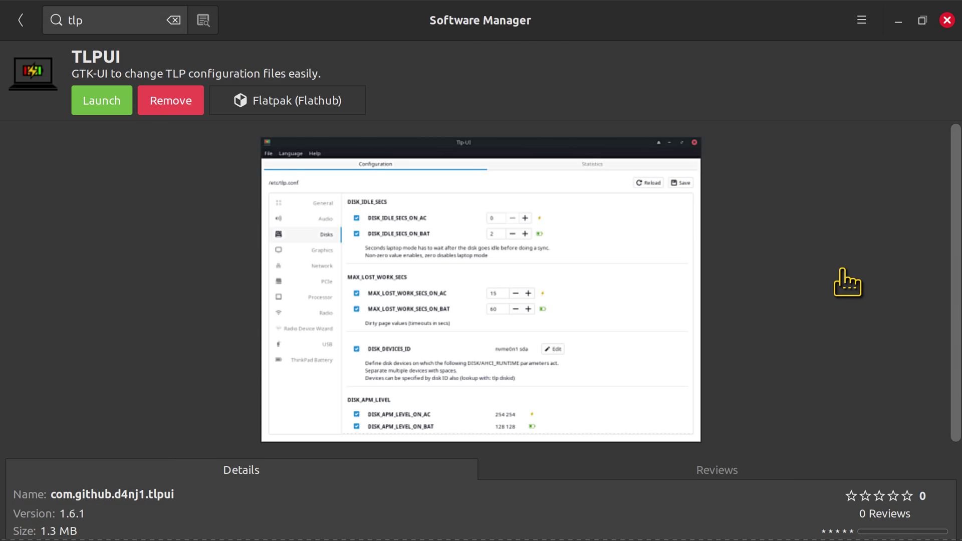
scroll(847, 283, down, 3)
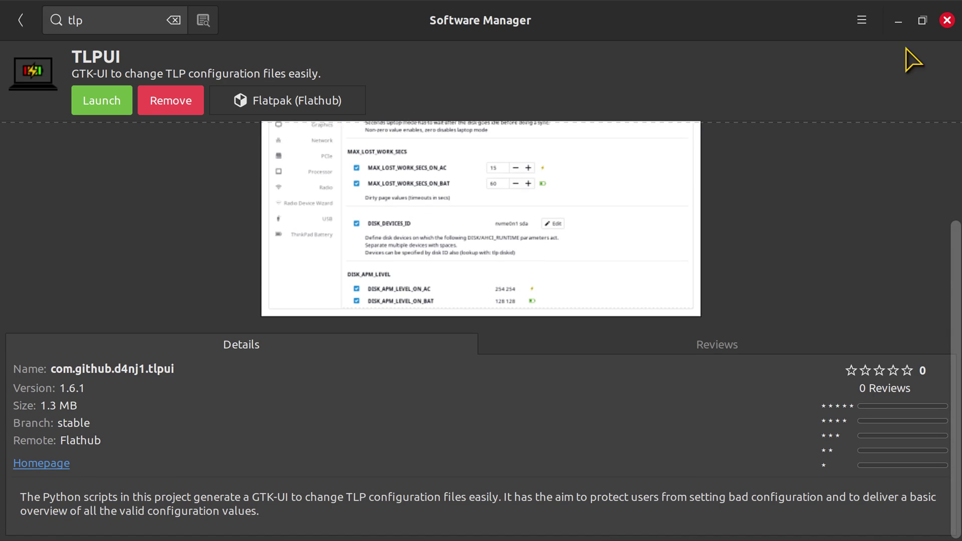
Minimize Software Manager, restore the powerstuff notes, and select the 'sudo systemctl enable tlp --now' line
click(898, 21)
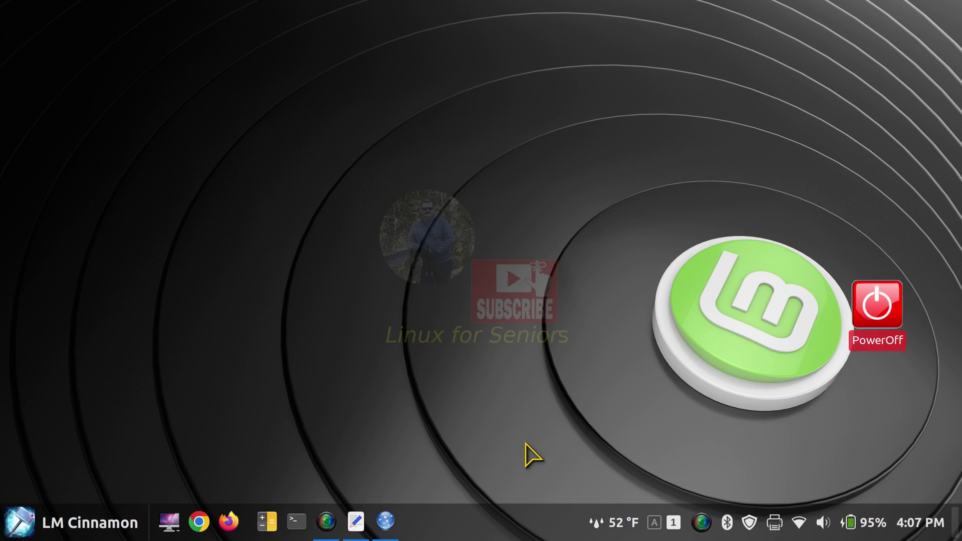
click(357, 521)
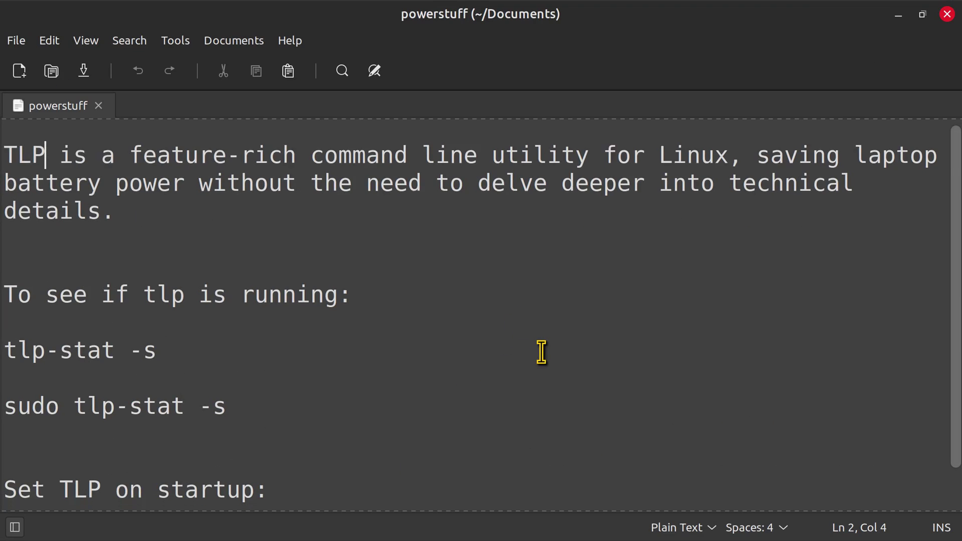
scroll(541, 350, down, 1)
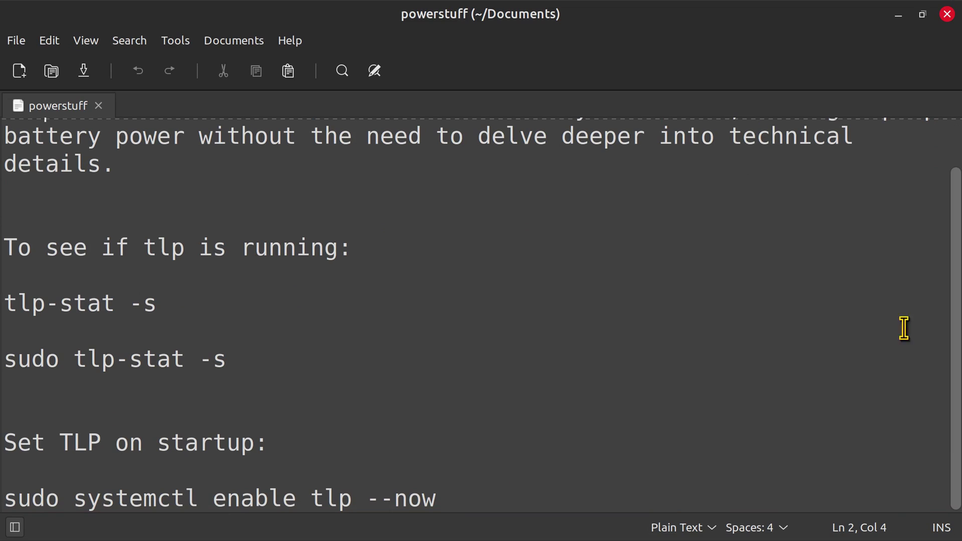
drag(6, 501, 447, 493)
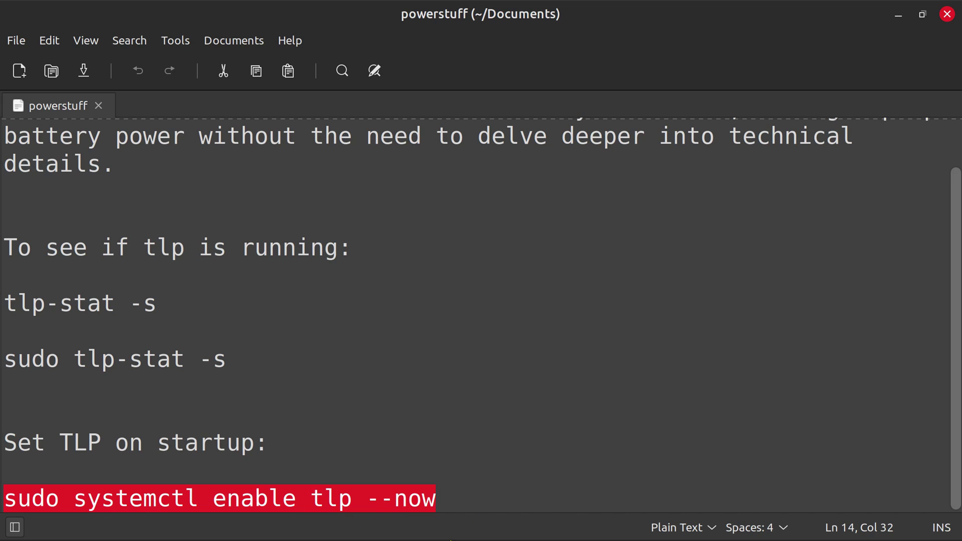
mouse_move(322, 531)
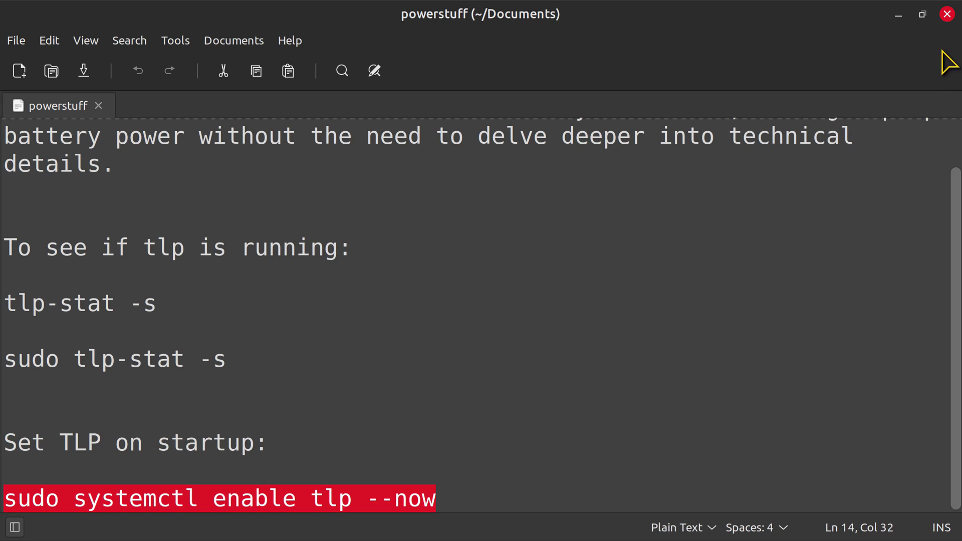
Launch TLP UI from a 'tlp' menu search and show its General settings
click(898, 16)
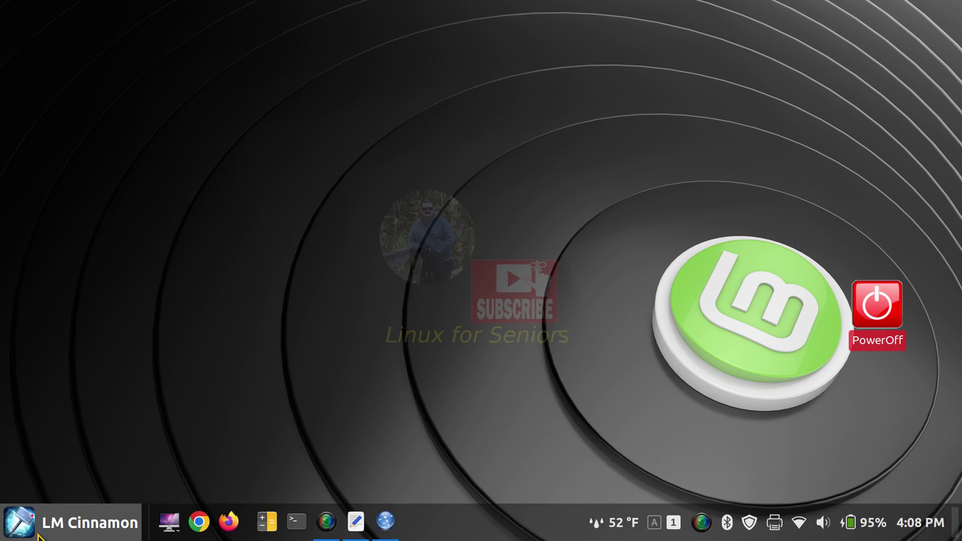
click(13, 530)
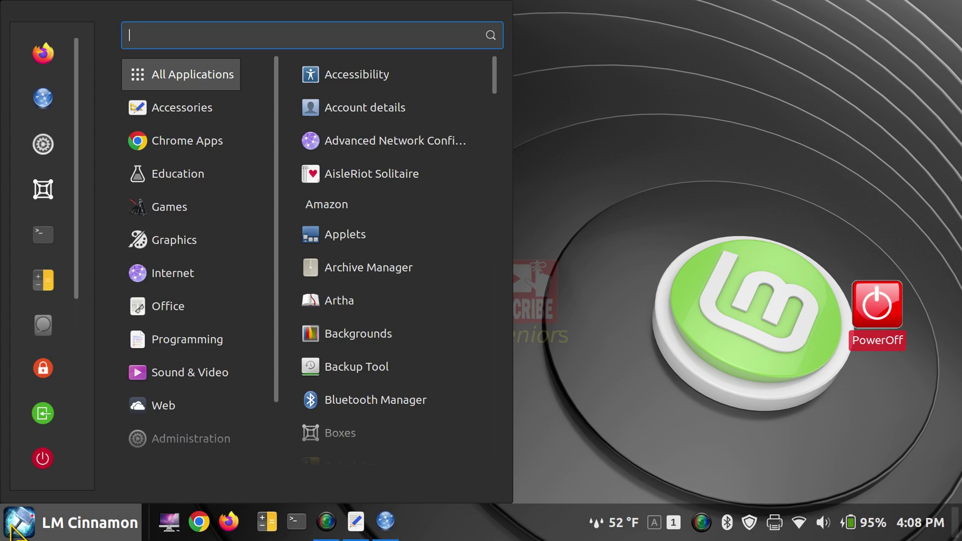
text(tlp)
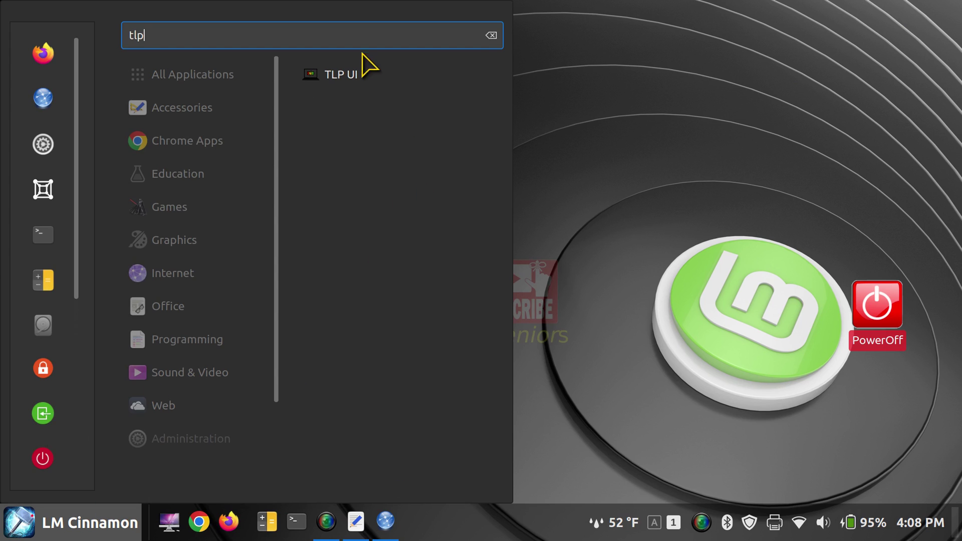
click(337, 80)
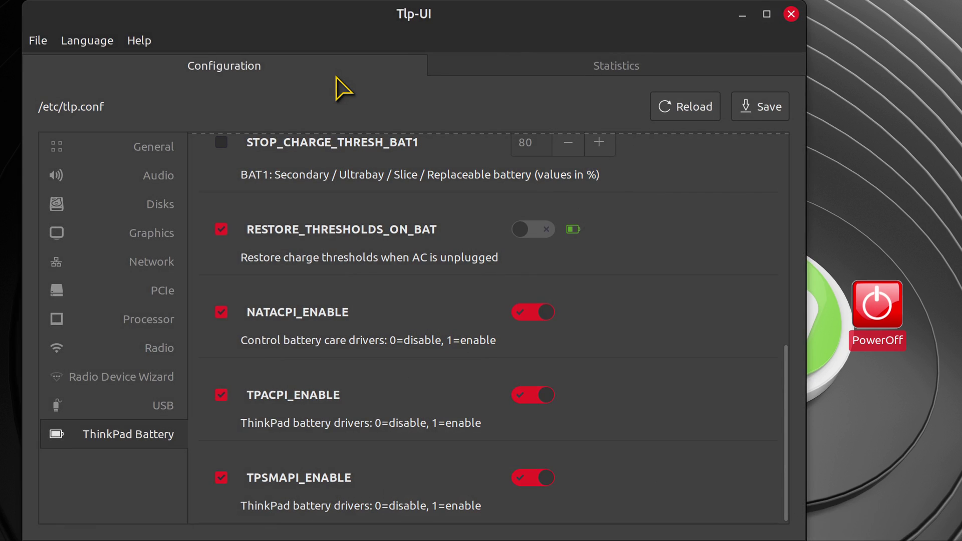
click(84, 157)
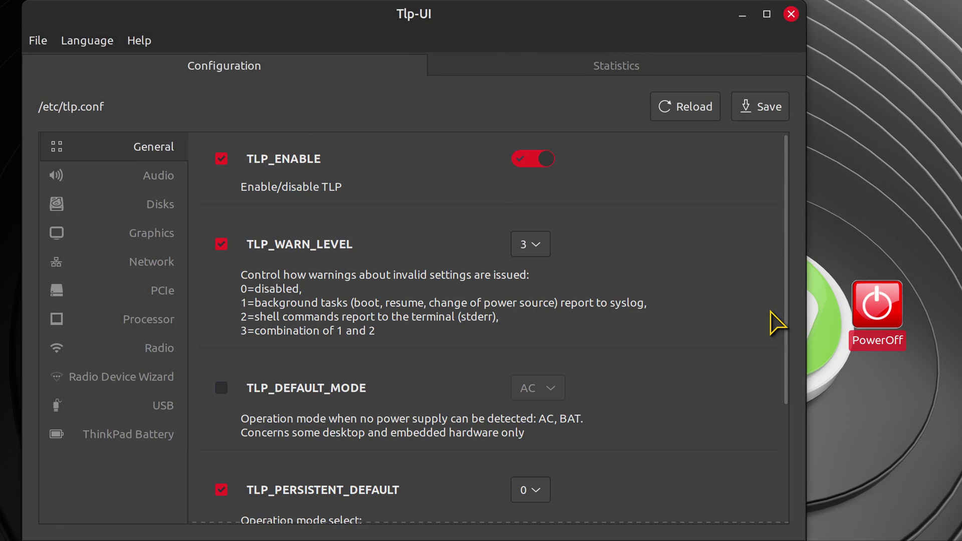
click(139, 41)
Open the TLPUI GitHub page from the About dialog and read the README down to installation
click(151, 70)
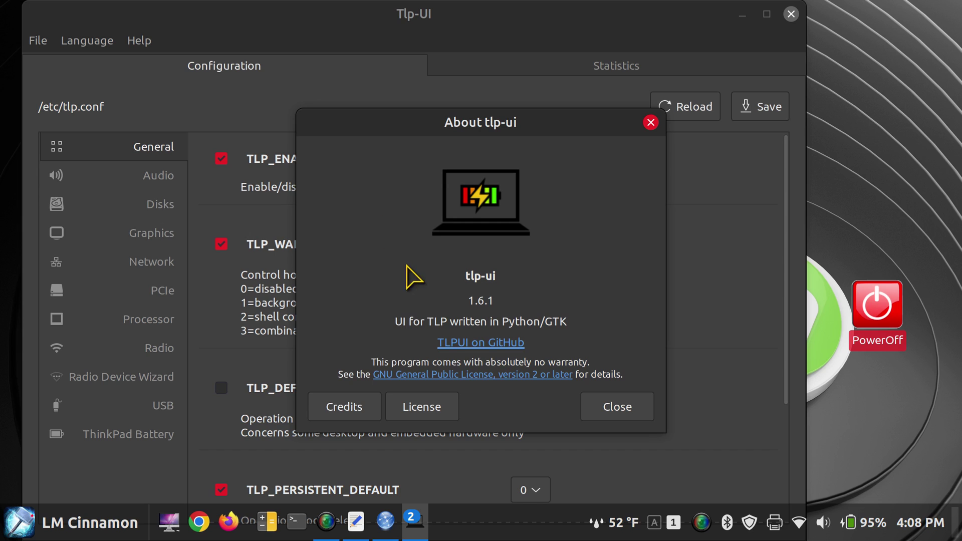
click(463, 344)
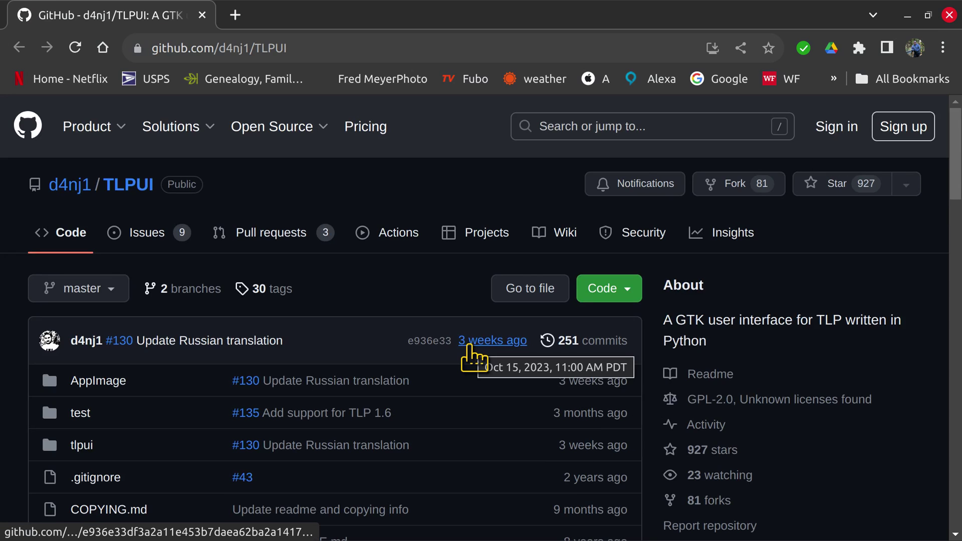
scroll(471, 353, down, 12)
scroll(468, 351, down, 2)
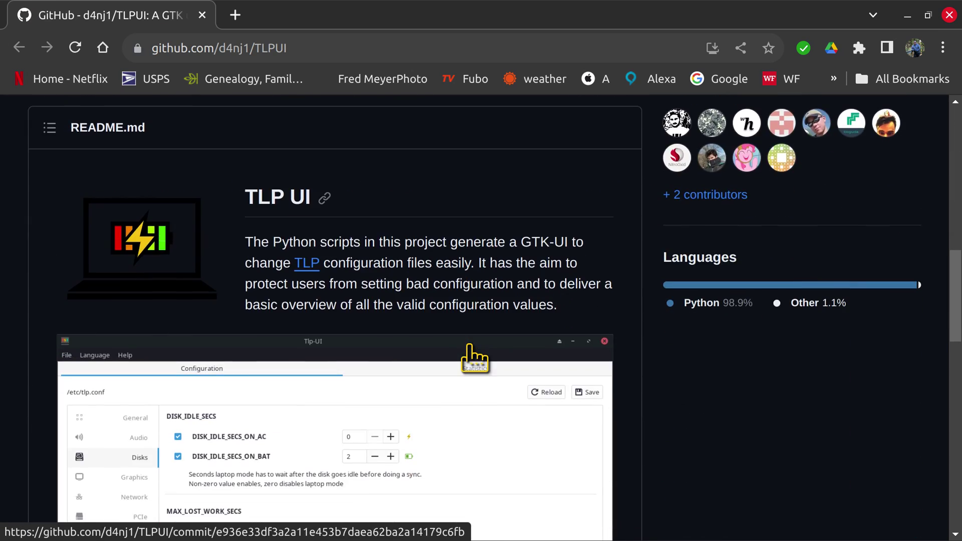
scroll(433, 273, down, 10)
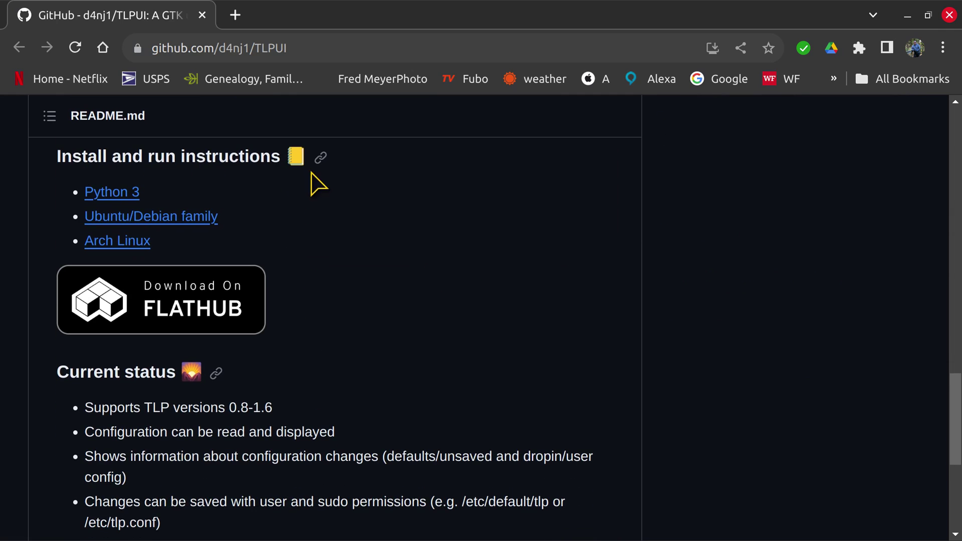
click(949, 15)
Dismiss the About dialog and browse the Audio, Disks, Graphics and Network settings
click(625, 412)
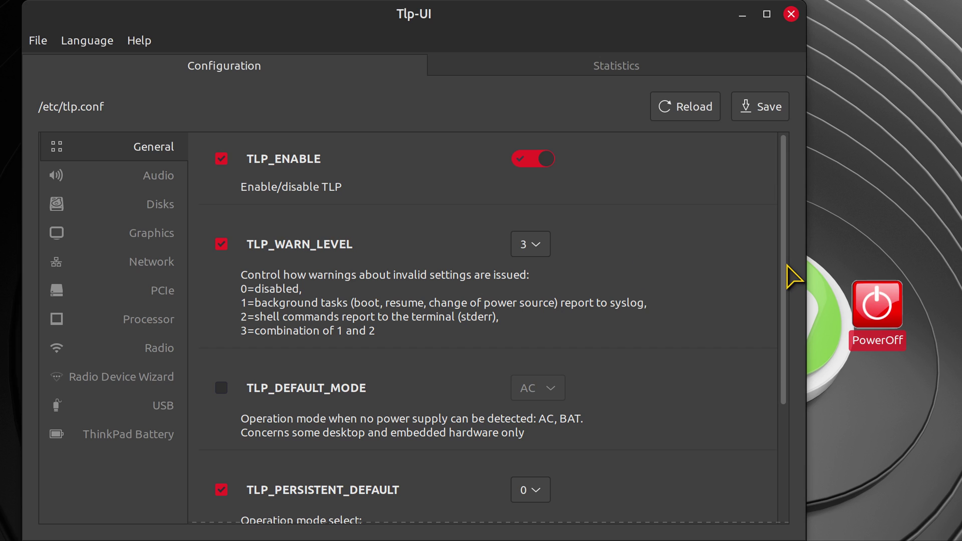
drag(787, 276, 768, 135)
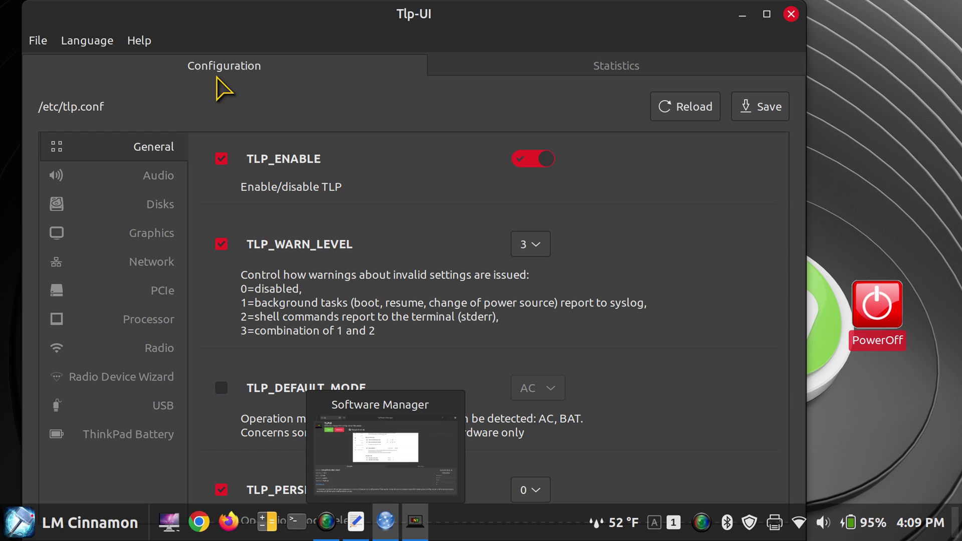
click(141, 181)
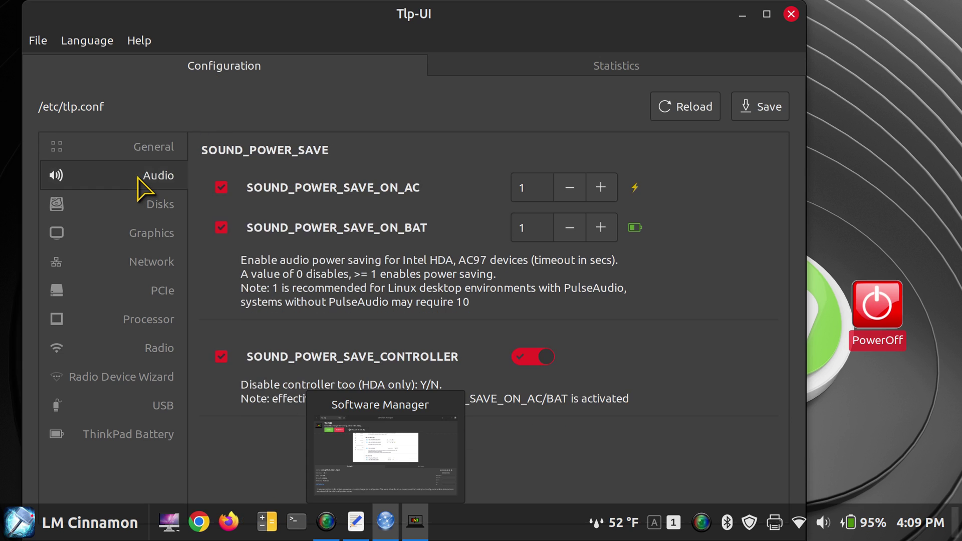
click(140, 208)
click(143, 240)
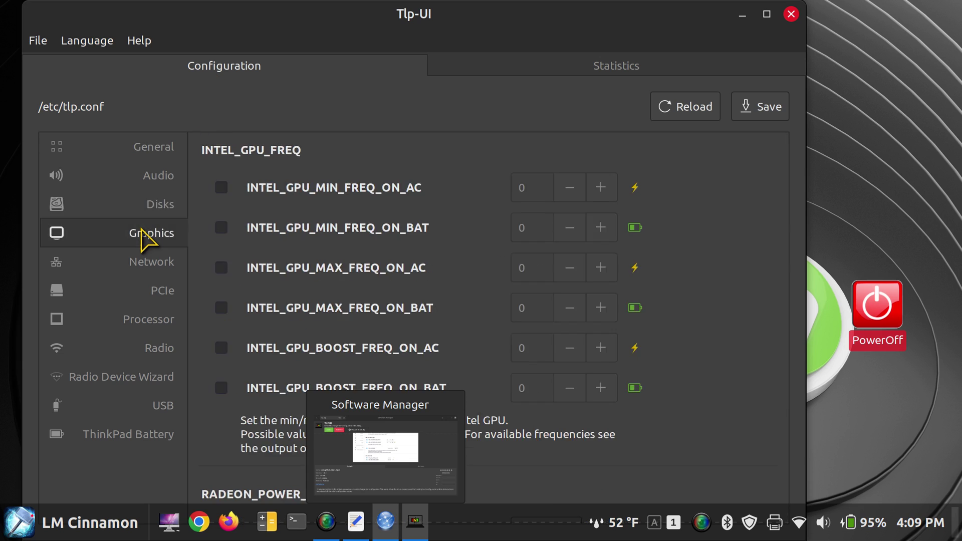
click(145, 262)
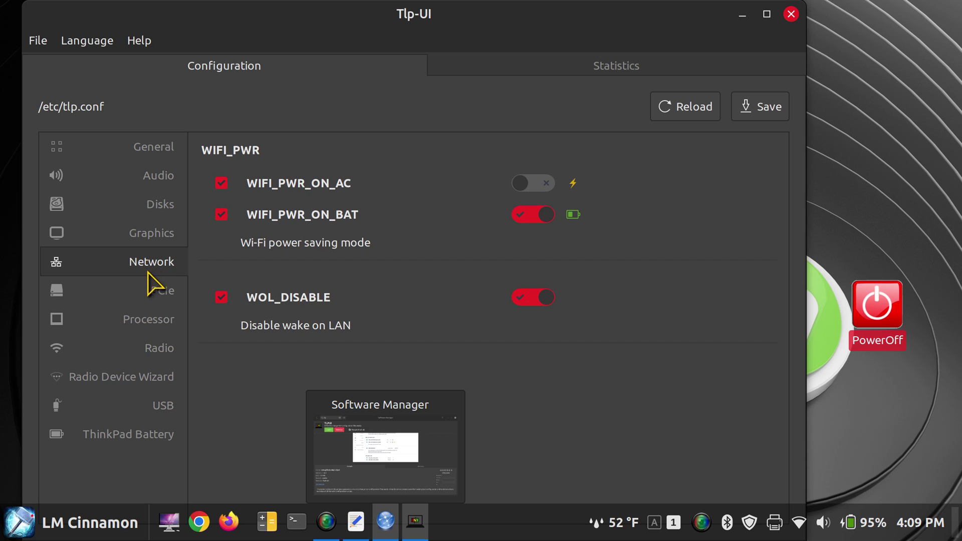
Review PCIe, Processor, Radio, Radio Device Wizard, USB and ThinkPad Battery settings, then close Tlp-UI
click(141, 296)
click(142, 318)
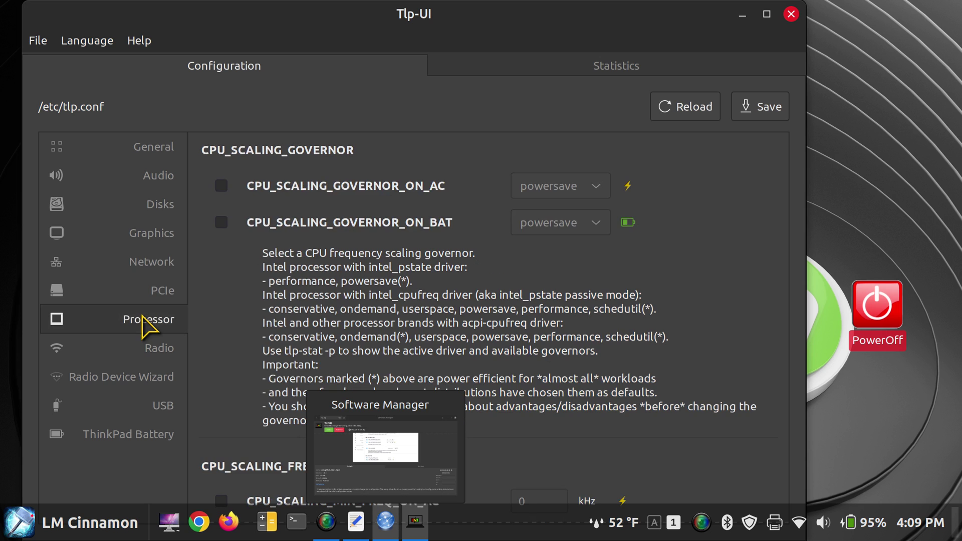
click(153, 351)
click(160, 383)
click(158, 413)
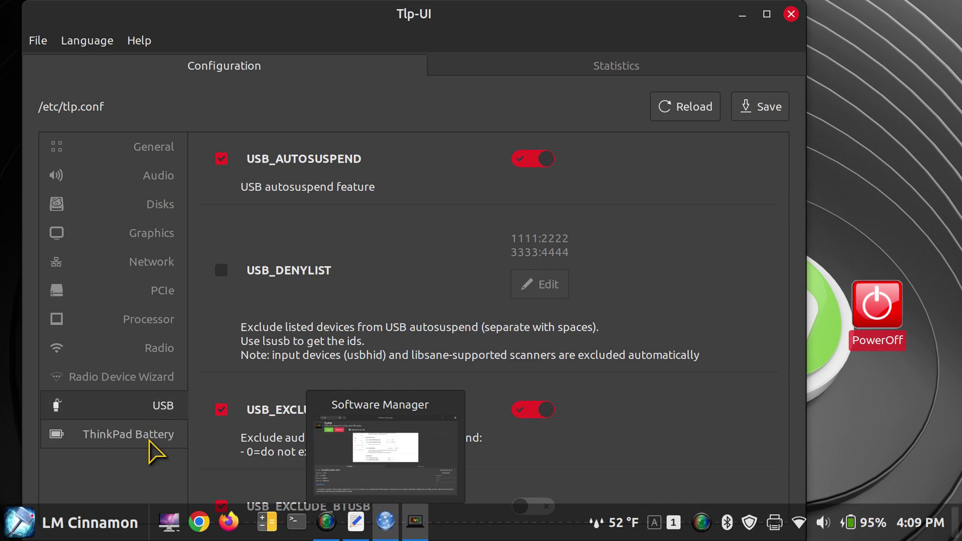
click(150, 447)
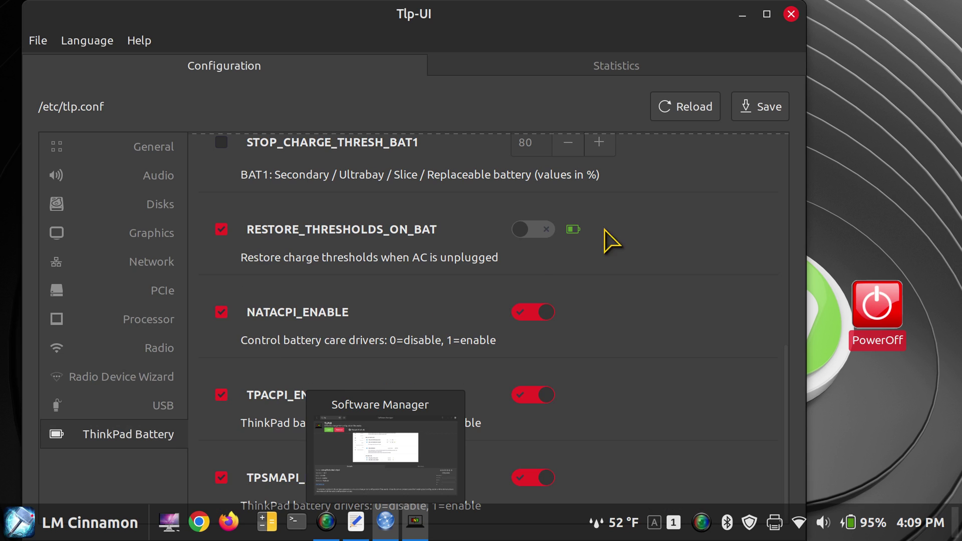
click(791, 17)
Return Software Manager from the TLPUI details page to the tlp search results and close it
mouse_move(451, 454)
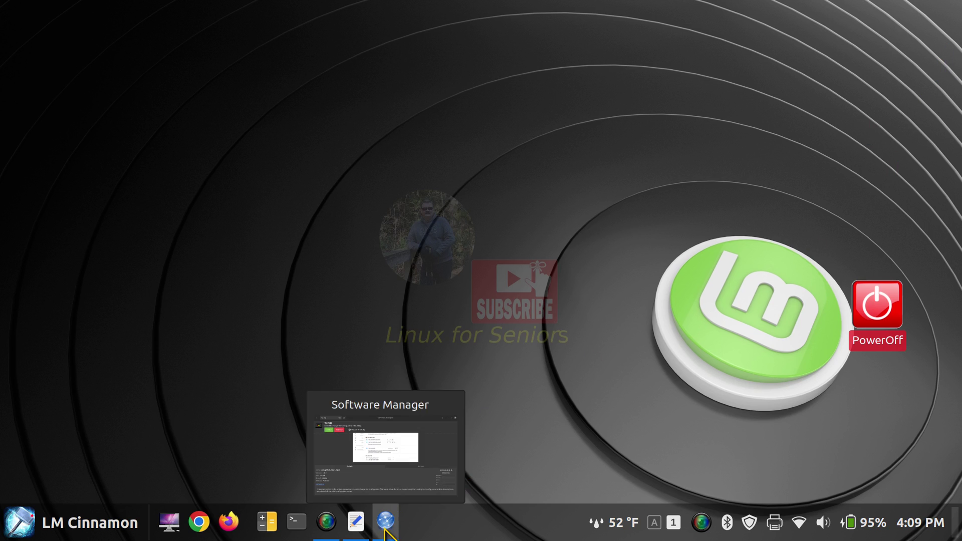
click(385, 524)
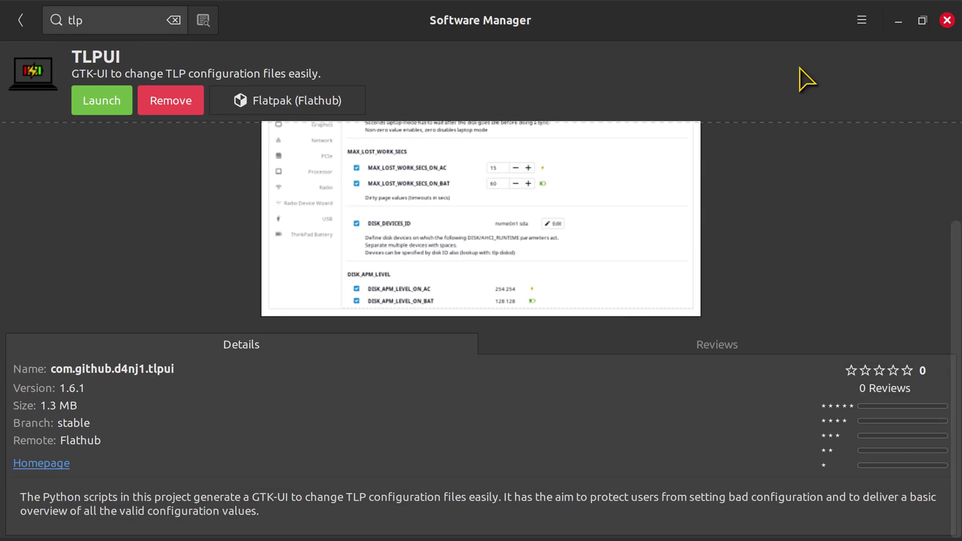
click(21, 20)
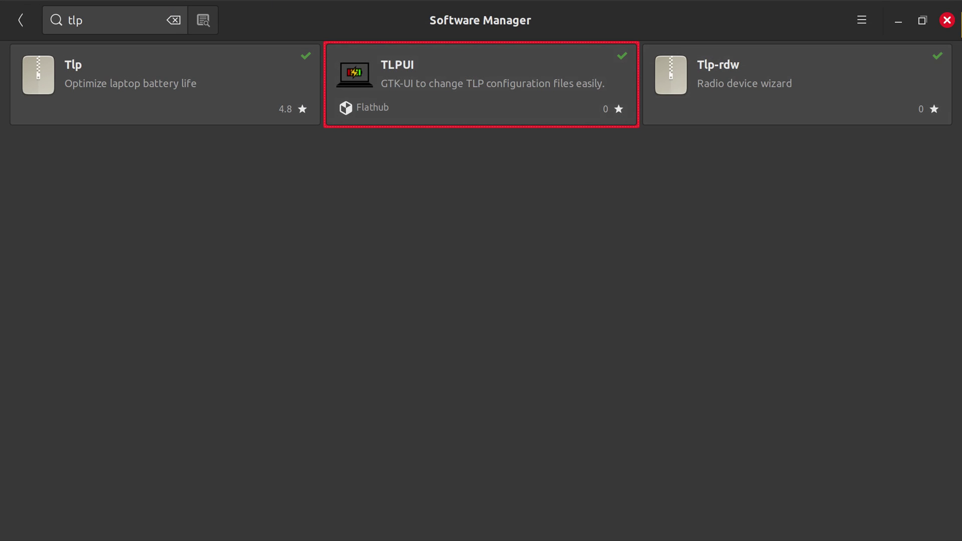
click(947, 21)
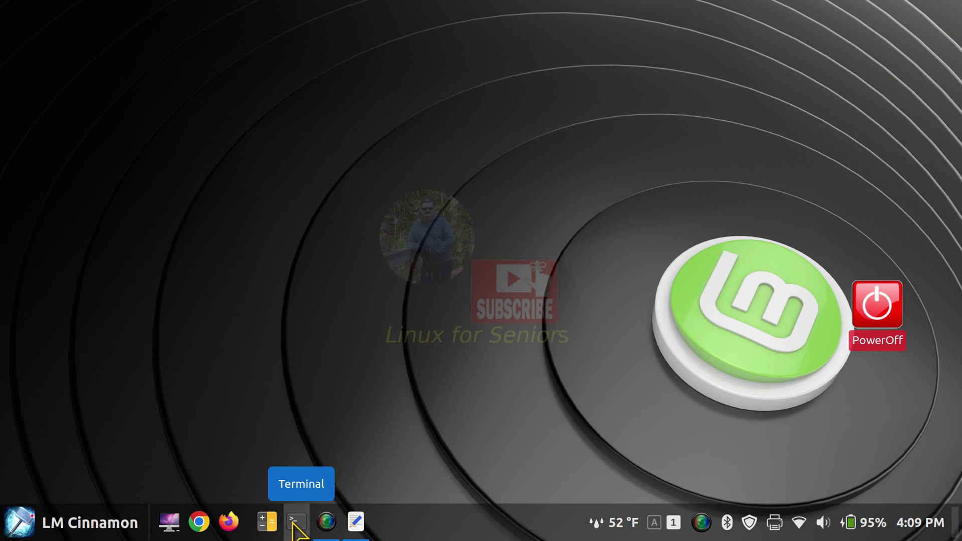
Open a terminal, then show the powerstuff notes from the top at a smaller text size
click(296, 524)
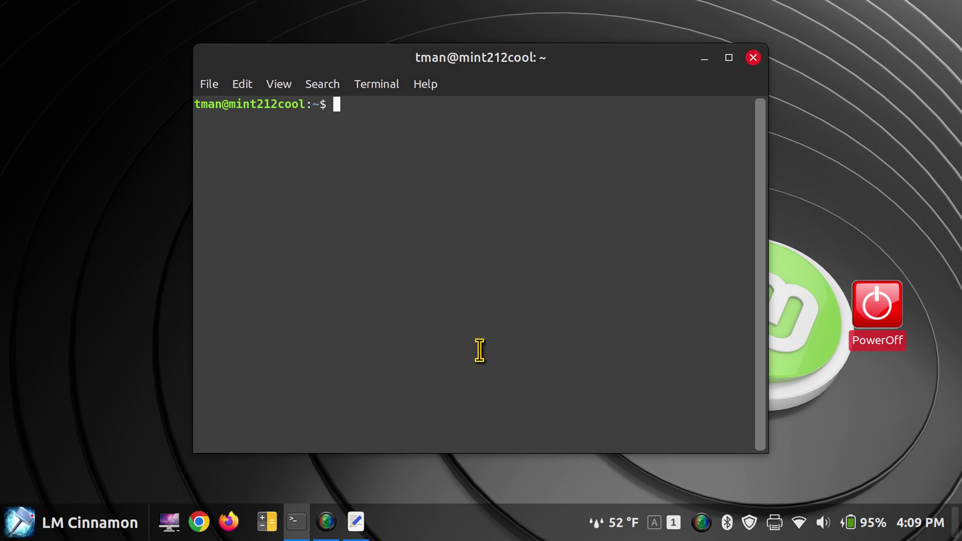
click(356, 523)
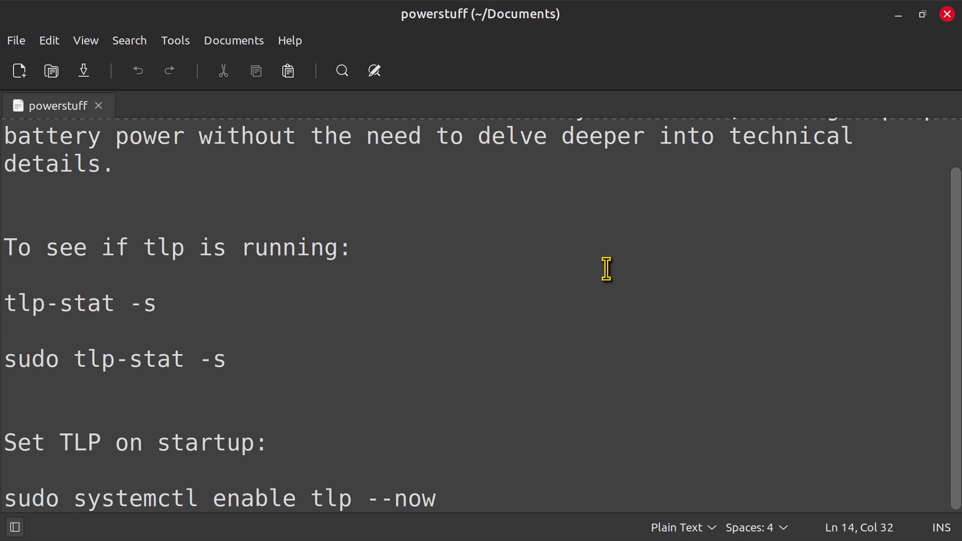
scroll(569, 344, up, 2)
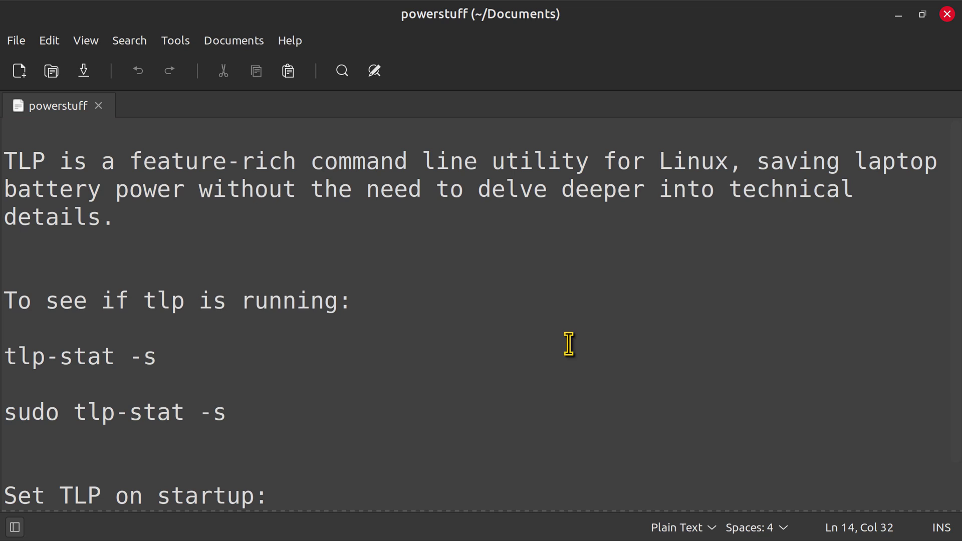
key(ctrl+minus)
key(ctrl+minus)
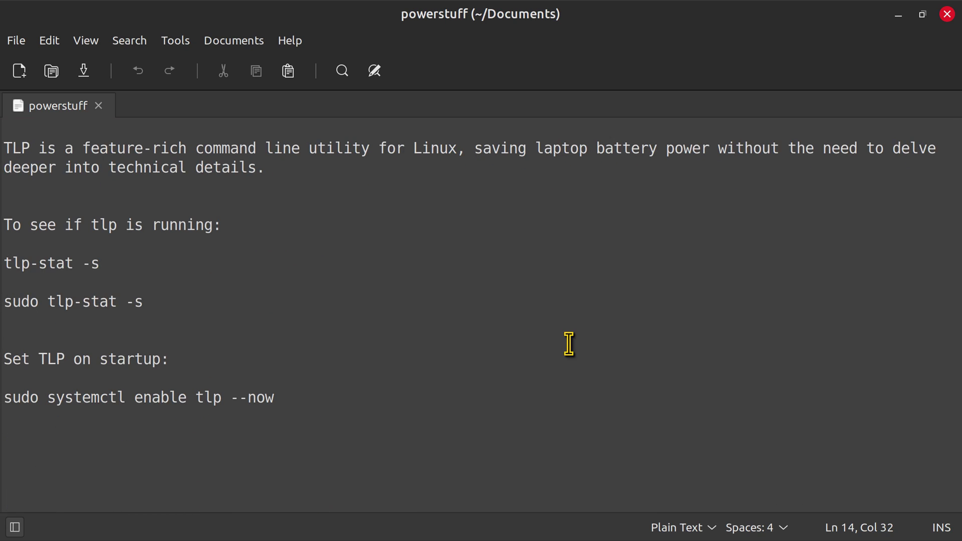
Highlight the 'To see if tlp is running' note and the tlp-stat -s and sudo tlp-stat -s commands
drag(6, 231, 280, 232)
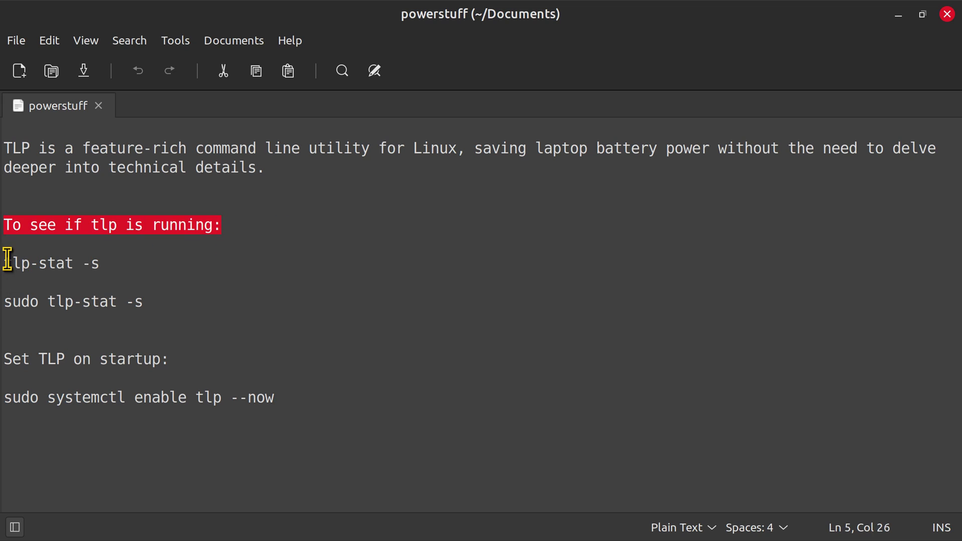
drag(5, 265, 134, 260)
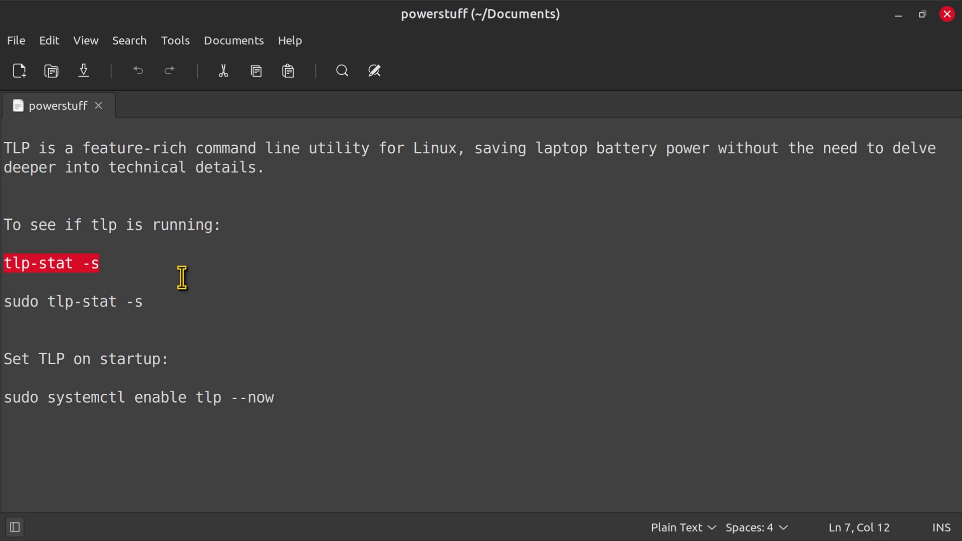
key(ctrl+plus)
key(ctrl+plus)
key(ctrl+plus)
key(ctrl+plus)
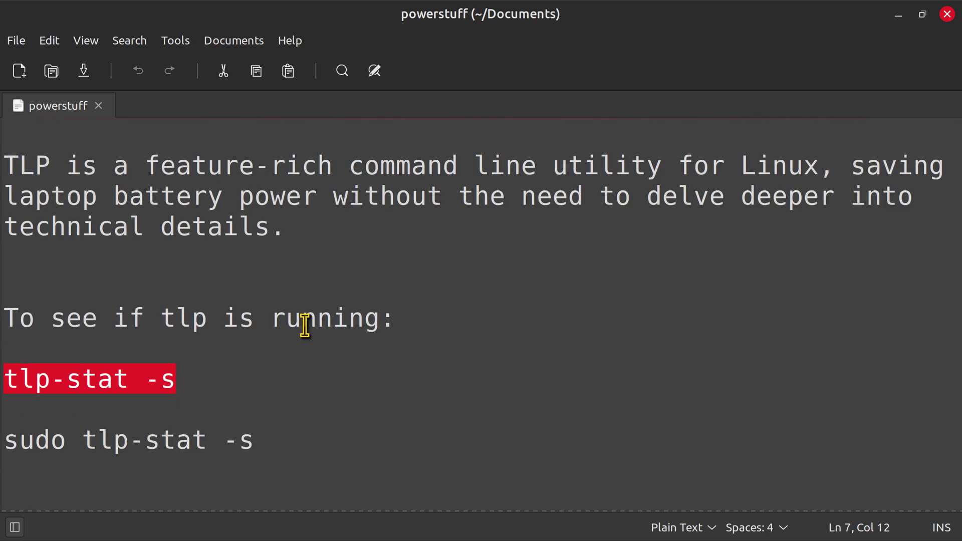
key(ctrl+minus)
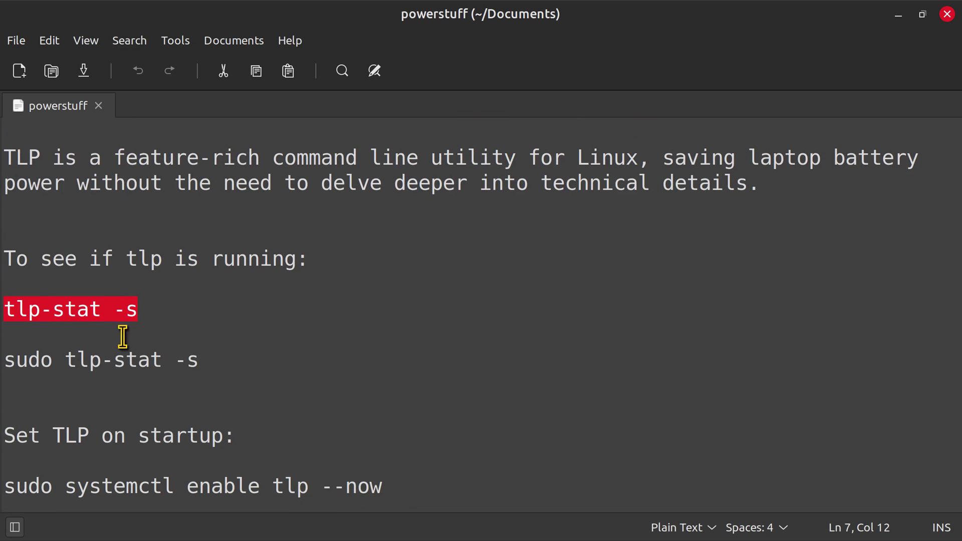
drag(7, 361, 299, 383)
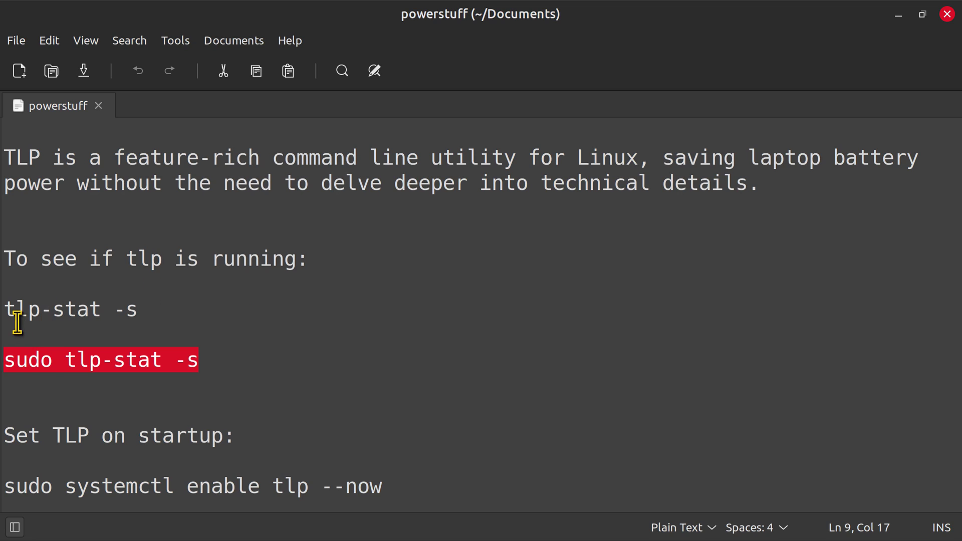
triple_click(7, 311)
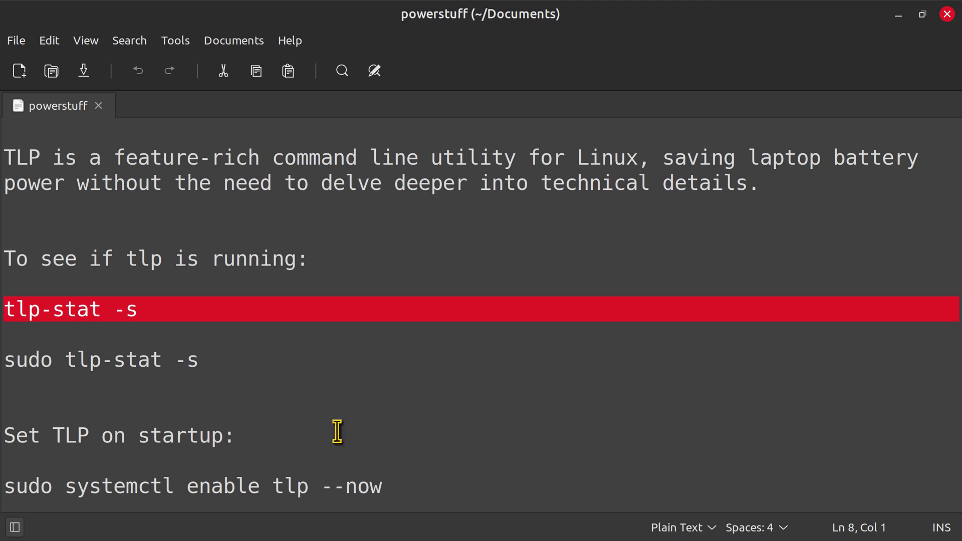
Move the terminal beside the notes and run tlp-stat -s
mouse_move(433, 534)
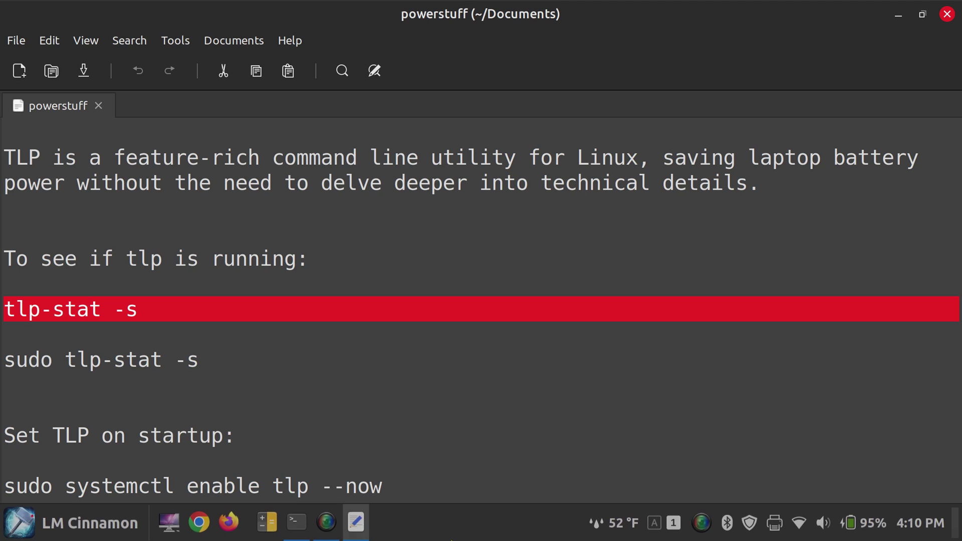
click(296, 522)
drag(404, 59, 589, 102)
text(tlp-stat -s)
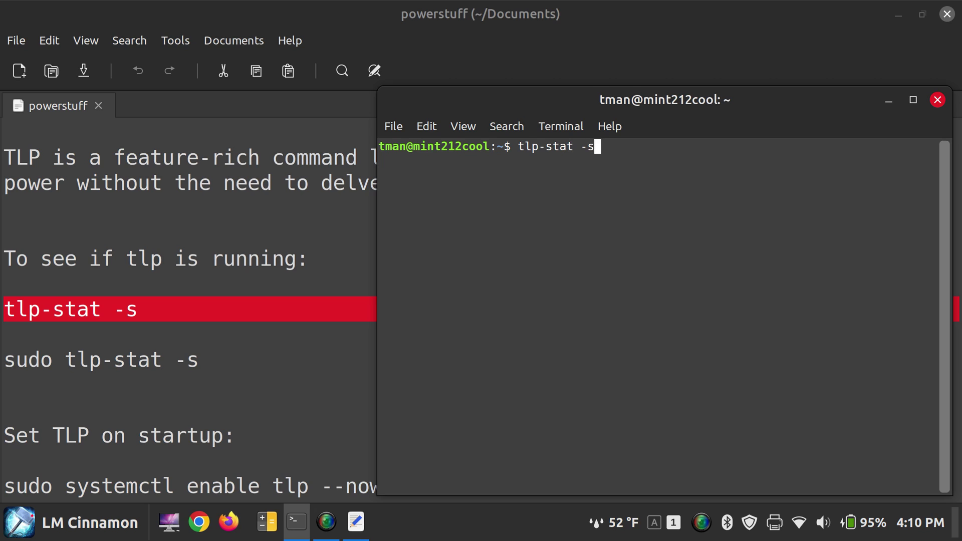
key(Return)
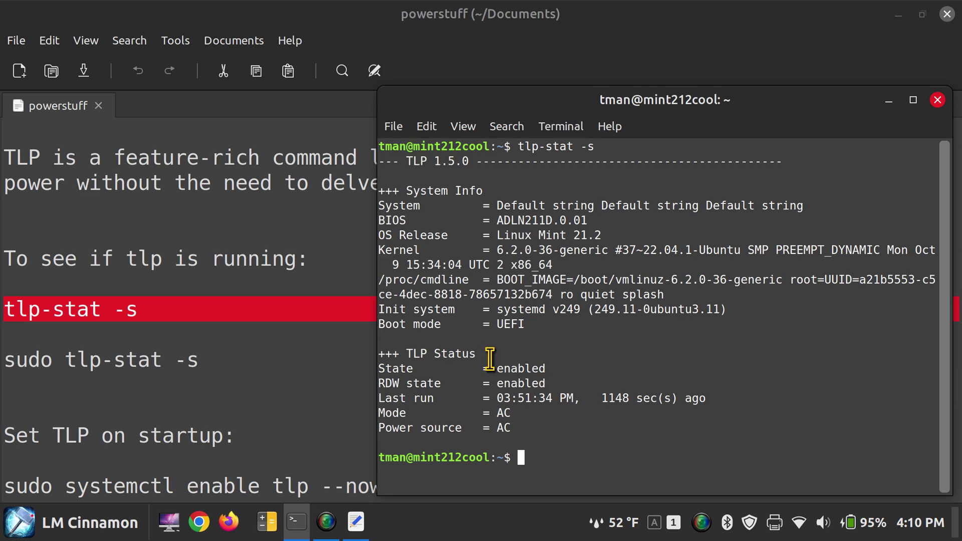
Highlight State enabled and the AC mode in the output, plus the systemctl enable tlp --now note
drag(485, 365, 559, 371)
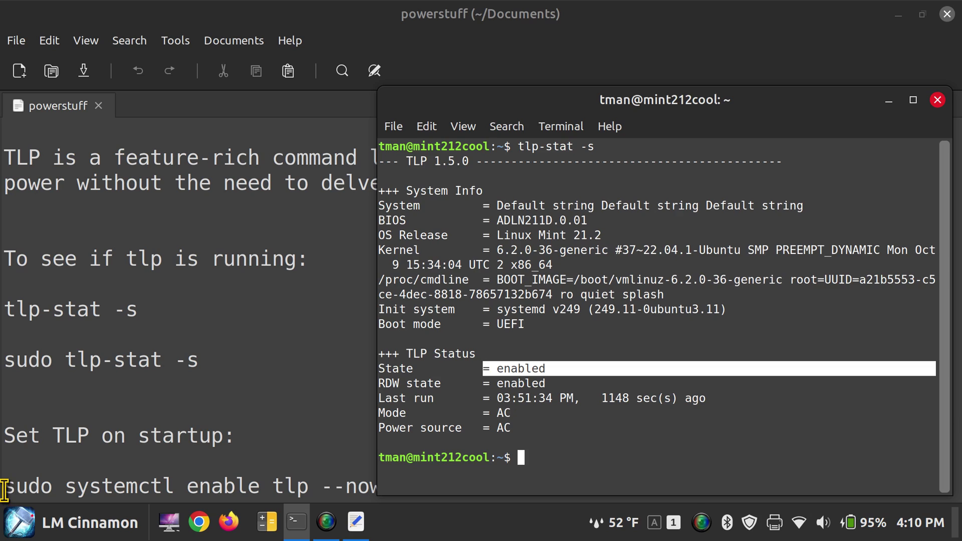
drag(4, 488, 421, 486)
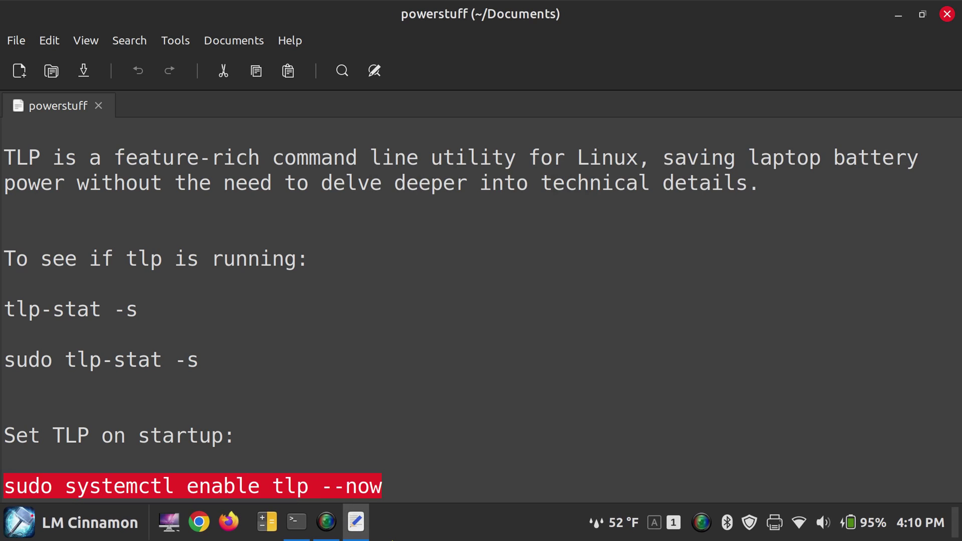
click(296, 522)
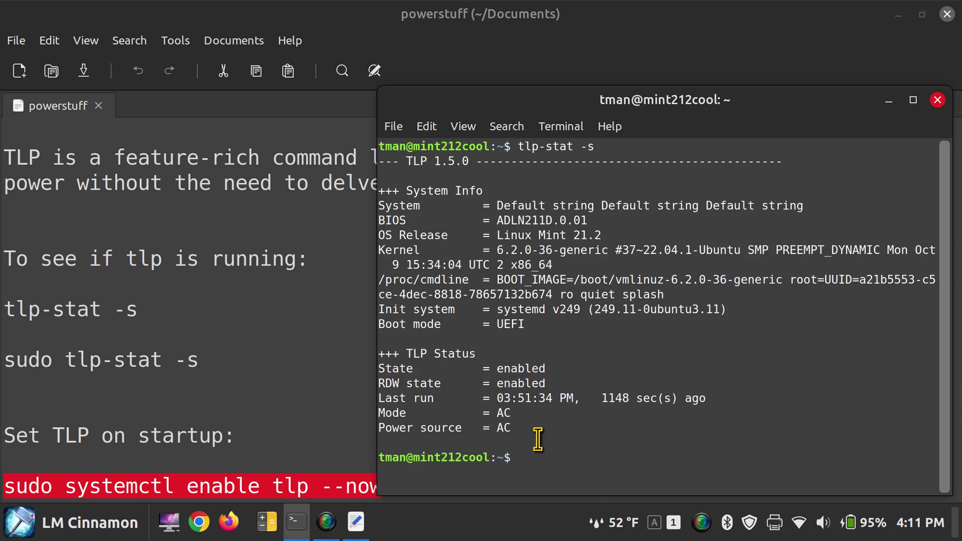
drag(490, 414, 511, 429)
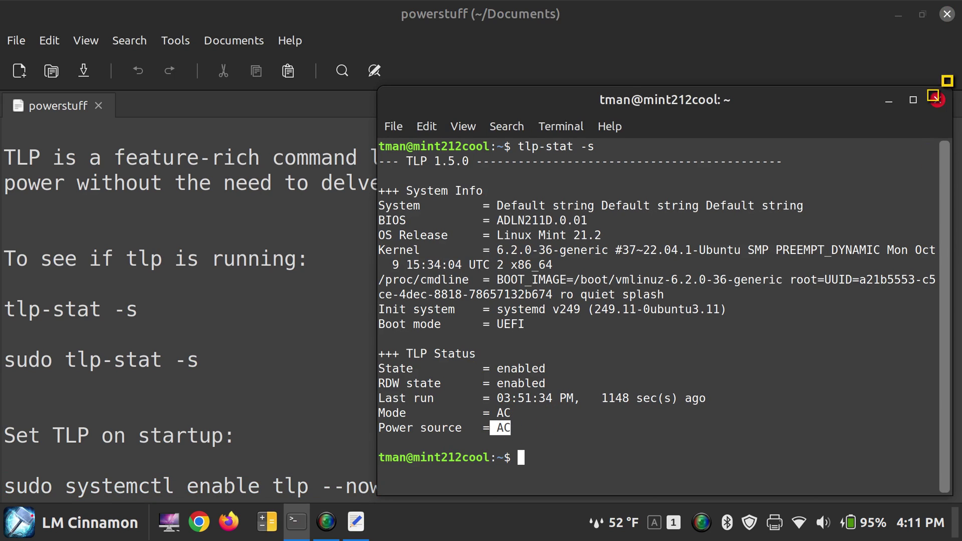
On battery, rerun tlp-stat -s in a fresh terminal and highlight Mode and Power source battery
click(938, 100)
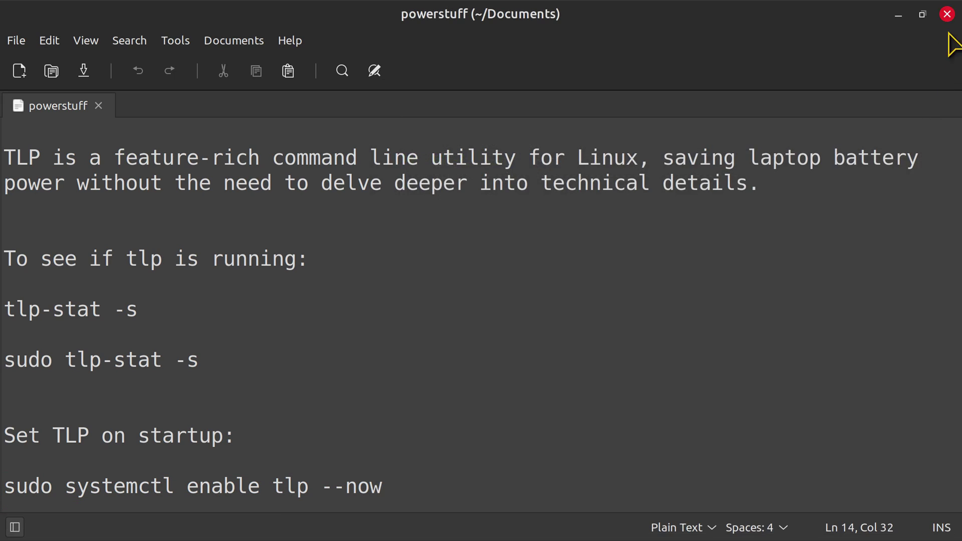
click(899, 15)
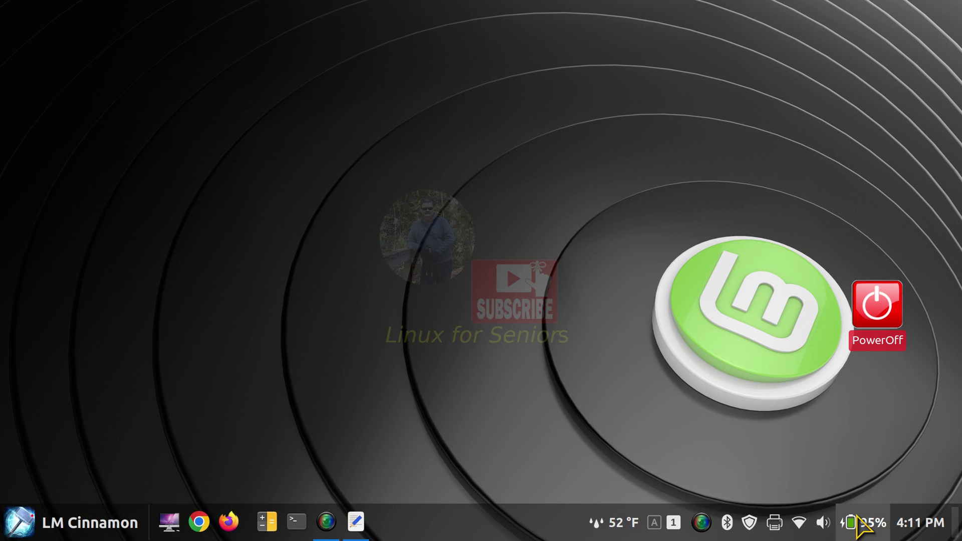
mouse_move(857, 516)
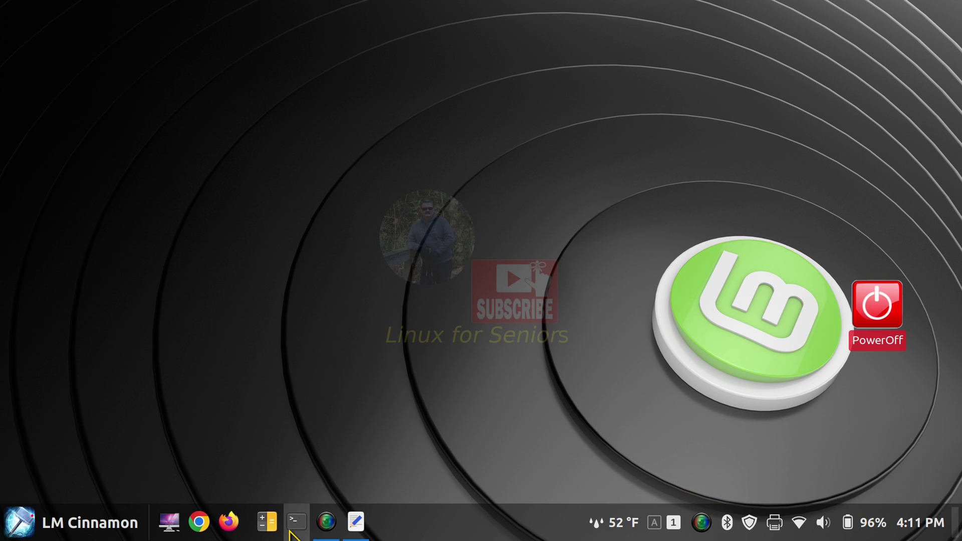
click(295, 520)
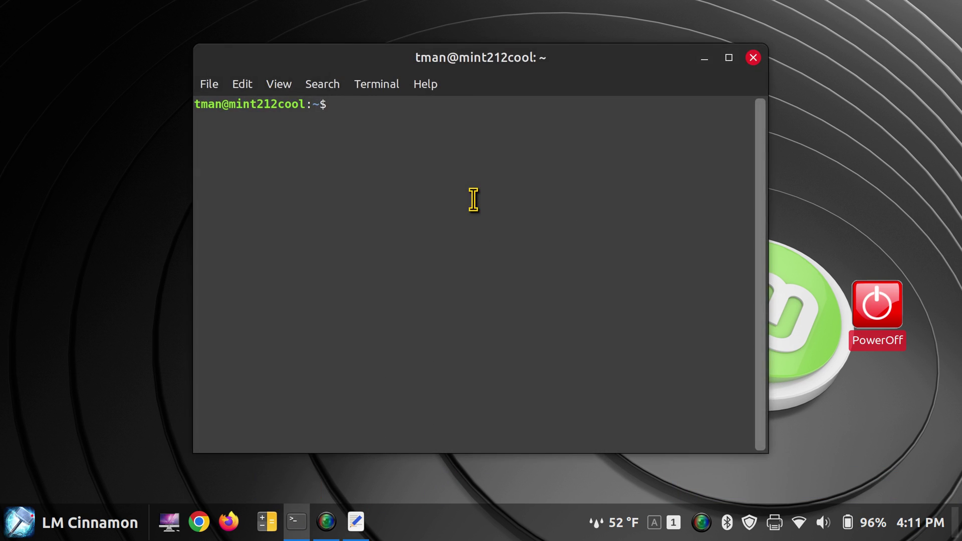
text(tlp-stat -s)
key(Return)
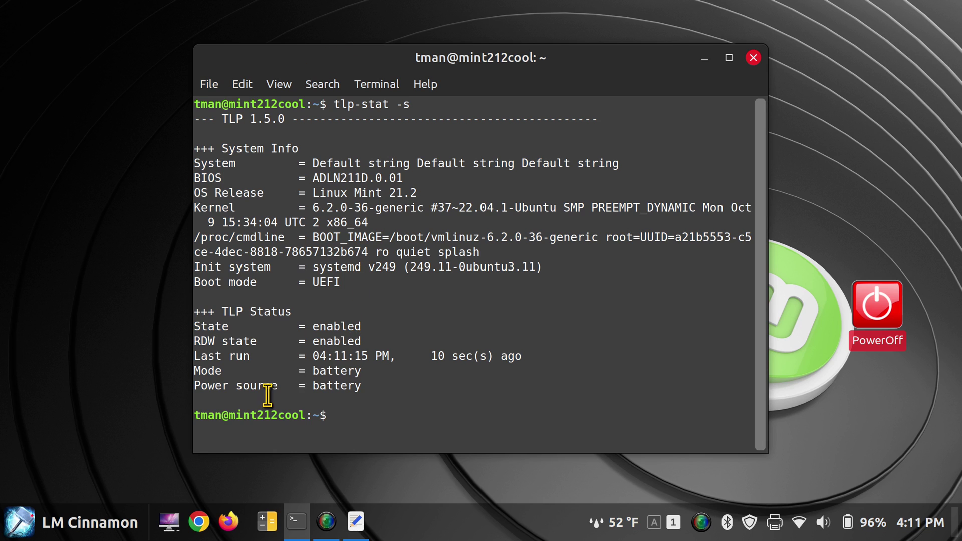
drag(307, 371, 375, 381)
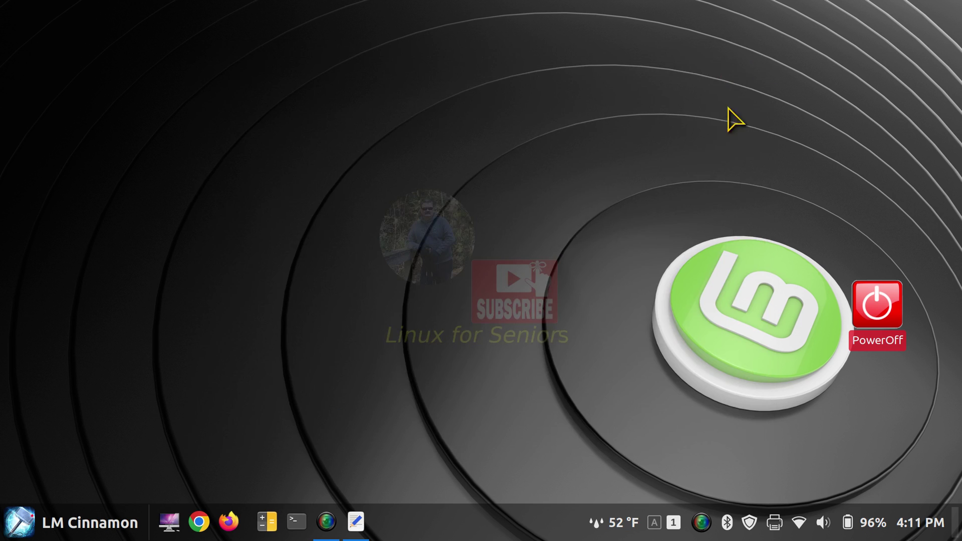
click(753, 59)
click(356, 522)
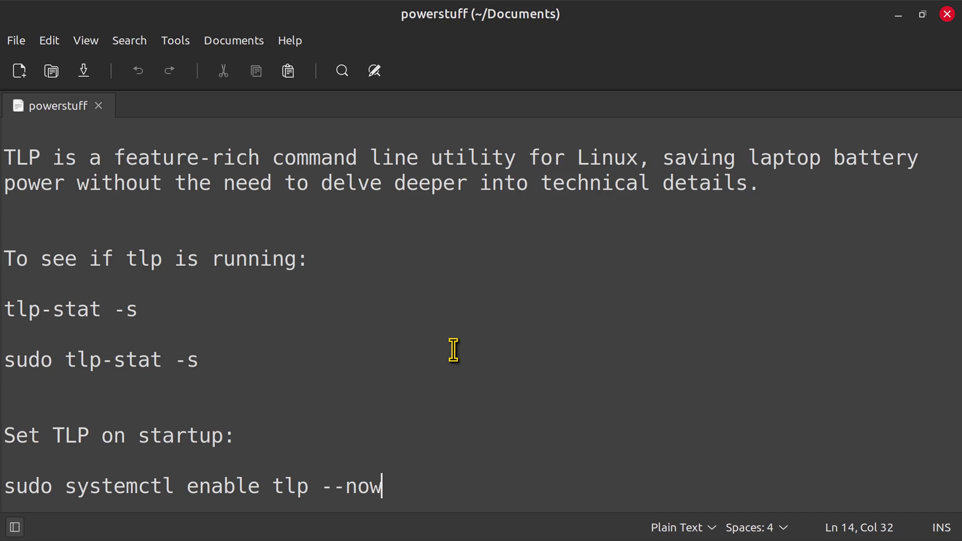
click(898, 15)
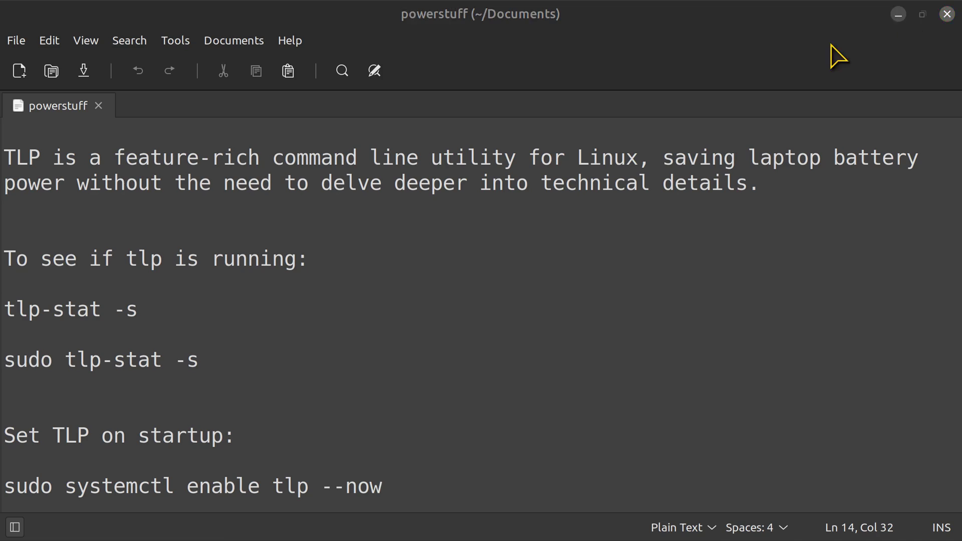
click(71, 521)
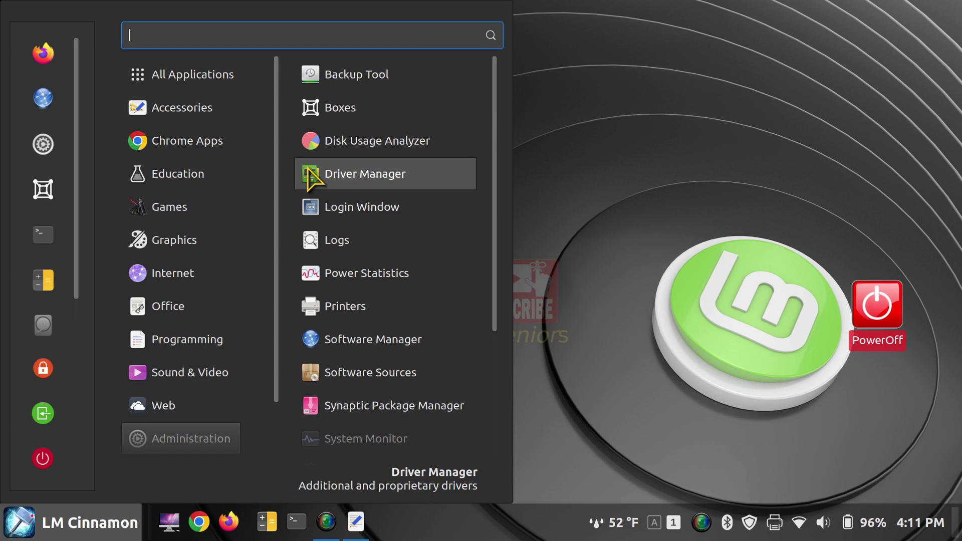
text(tlp)
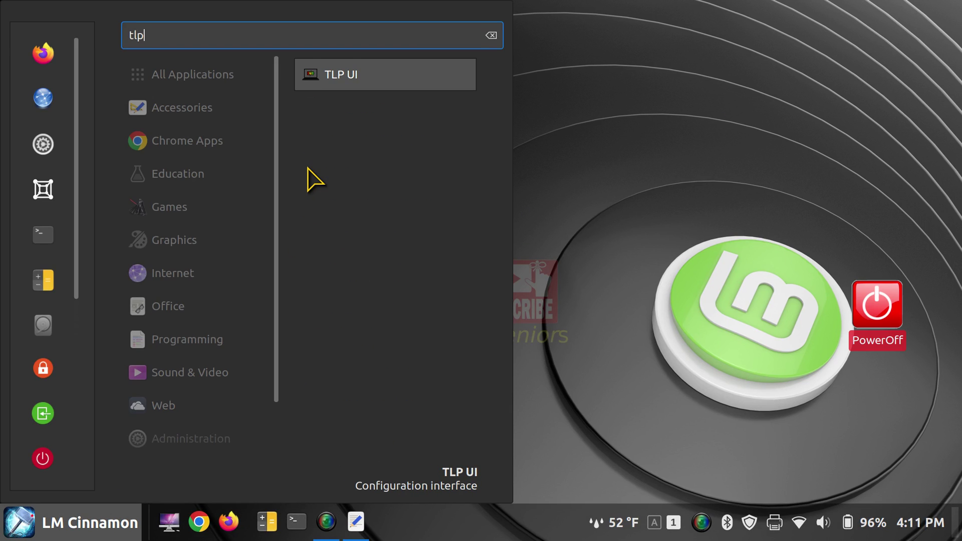
click(337, 89)
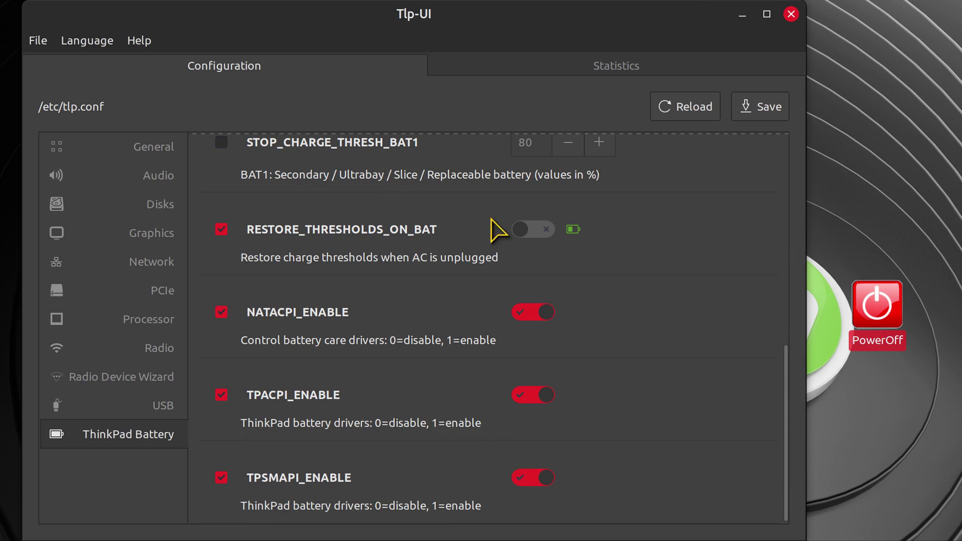
scroll(707, 358, up, 8)
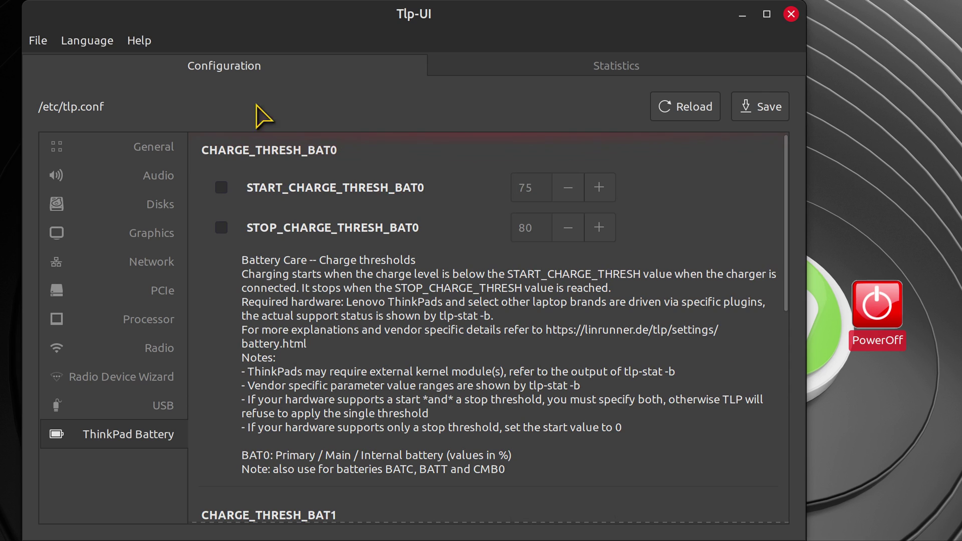
click(162, 147)
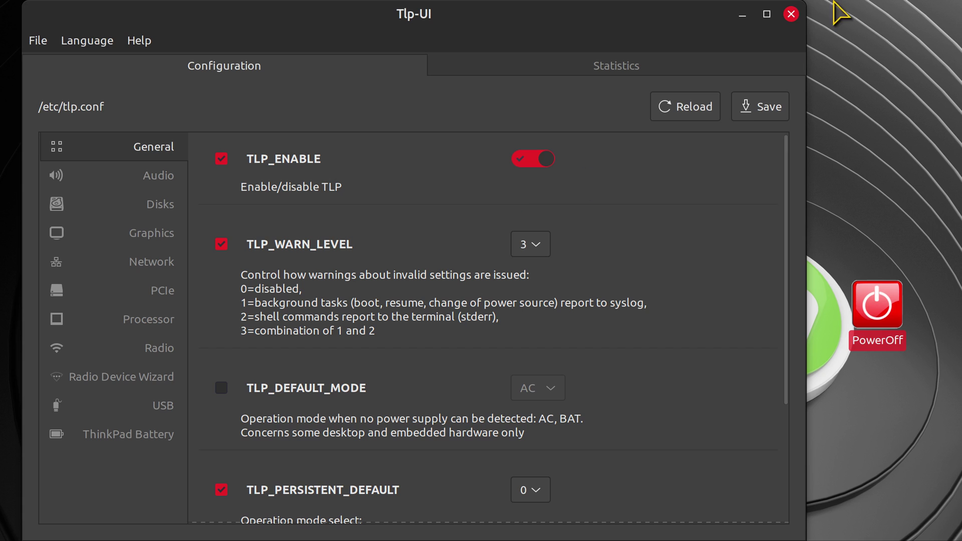
click(797, 16)
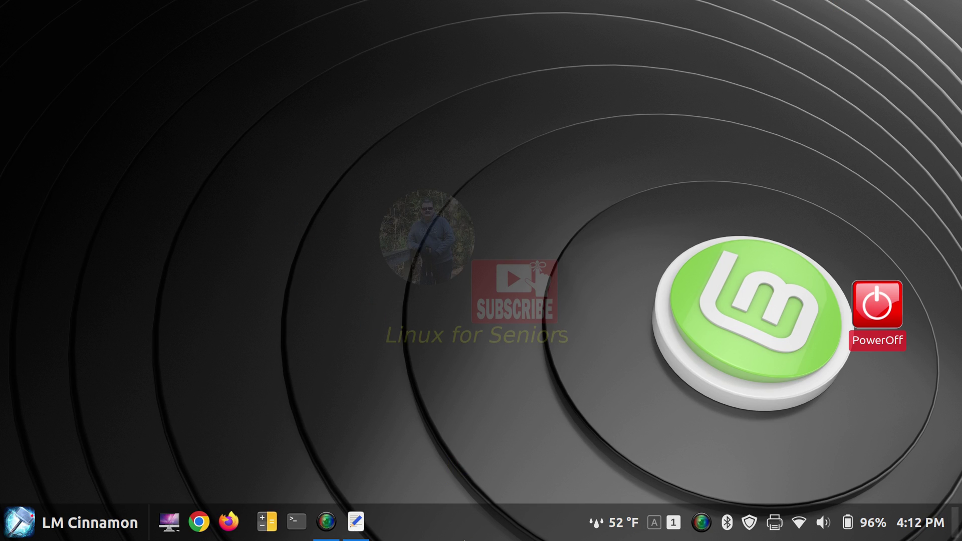
click(356, 521)
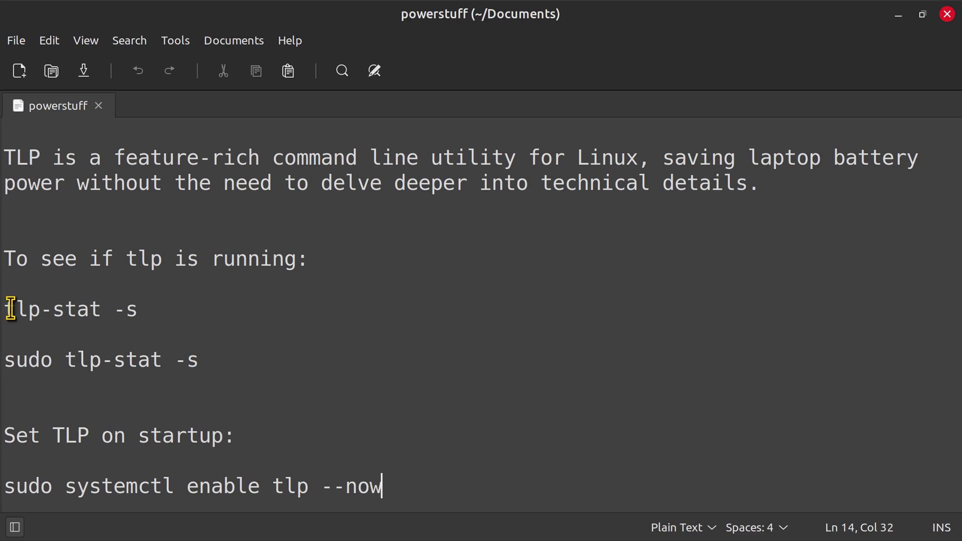
drag(10, 309, 226, 338)
key(ctrl+c)
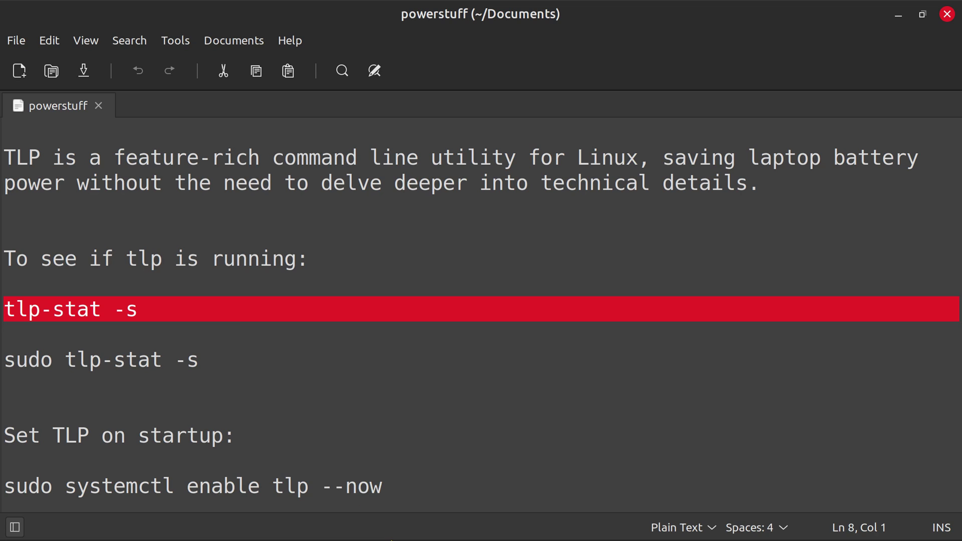
click(297, 522)
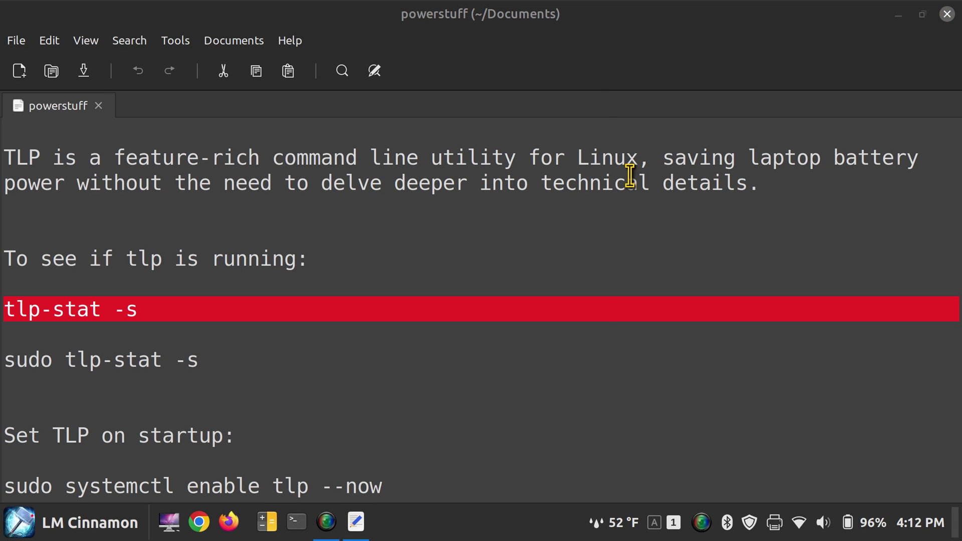
drag(183, 45, 499, 118)
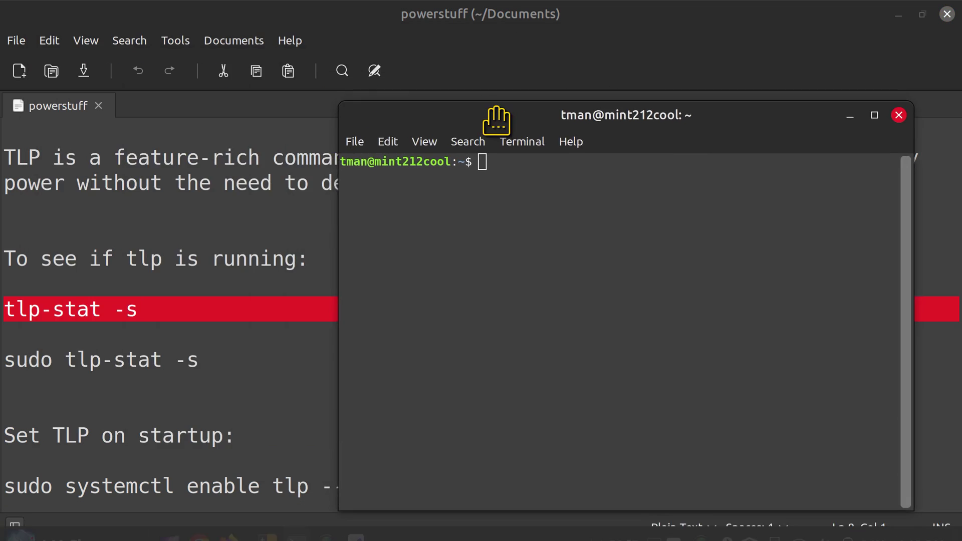
key(ctrl+shift+v)
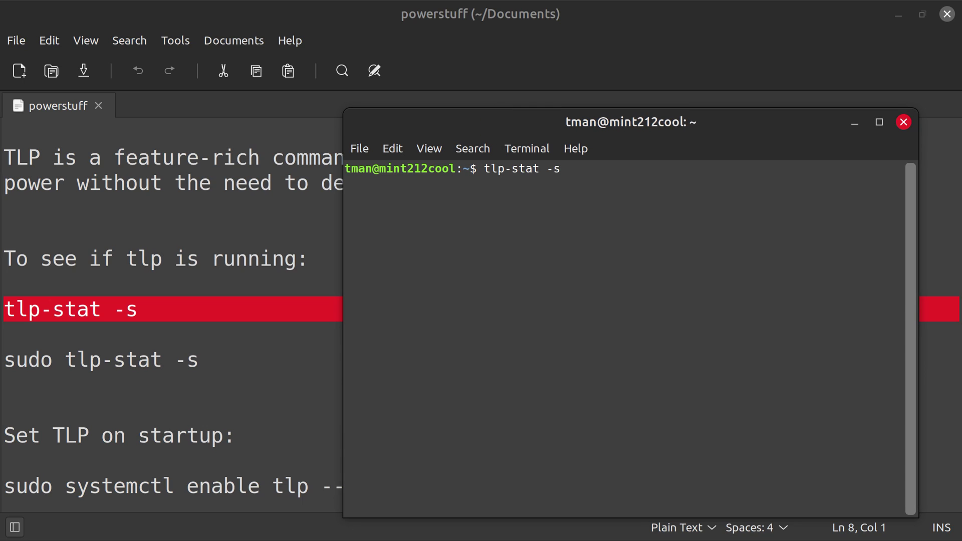
key(Return)
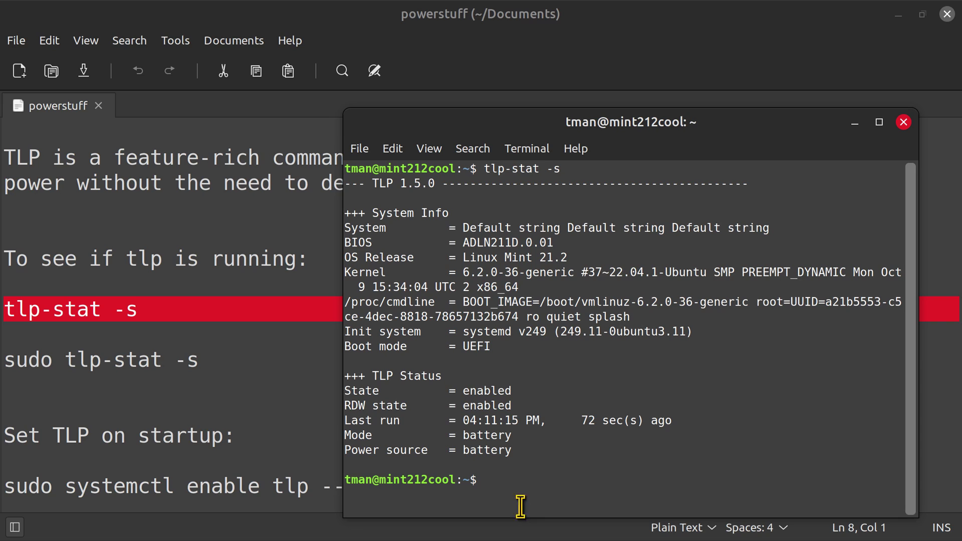
click(903, 122)
mouse_move(346, 538)
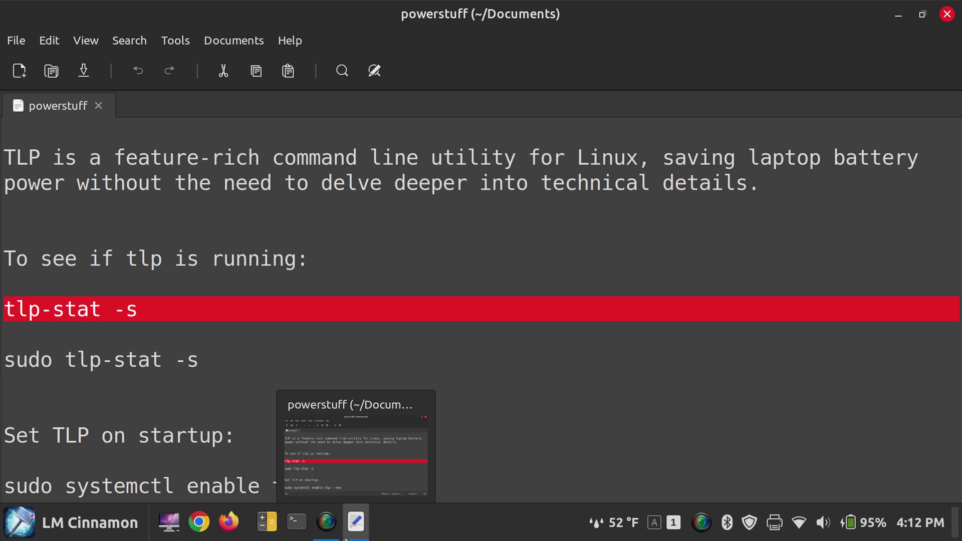
Run tlp-stat -s in a new terminal, highlight Mode and Power source AC, then close it
click(297, 522)
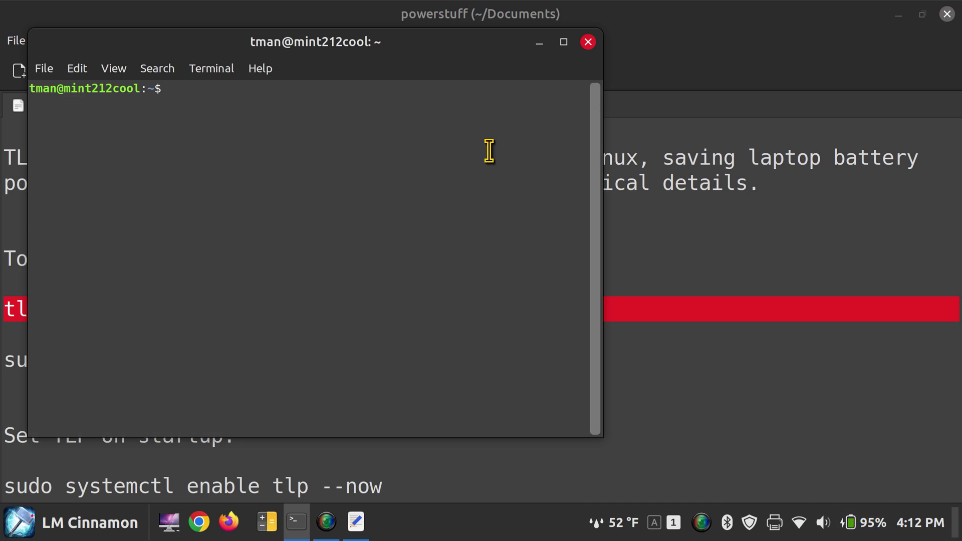
text(tlp-stat -s)
key(Return)
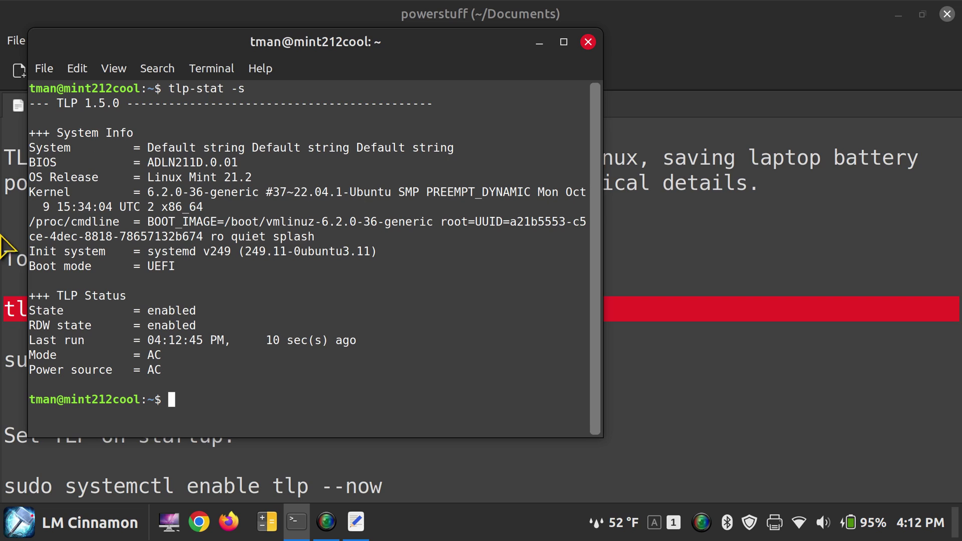
drag(134, 355, 166, 365)
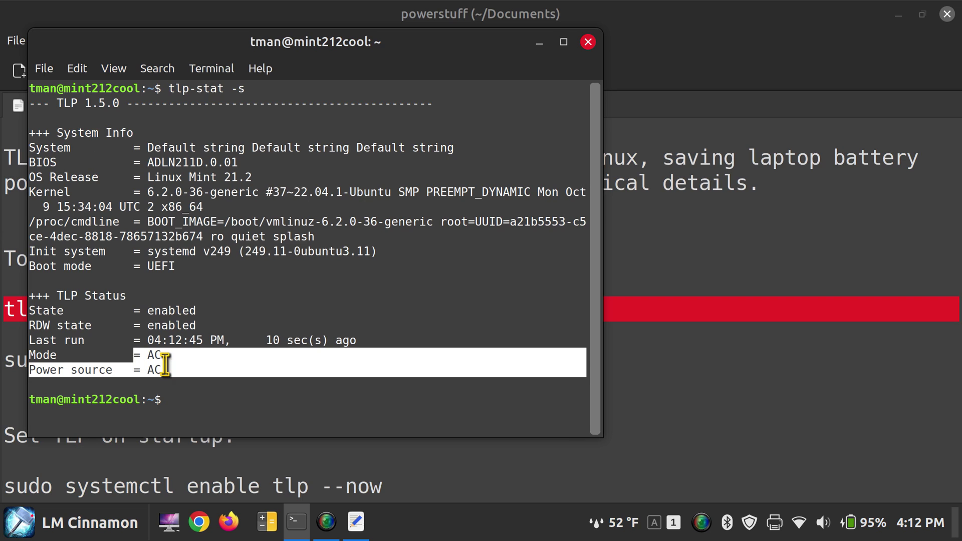
click(589, 42)
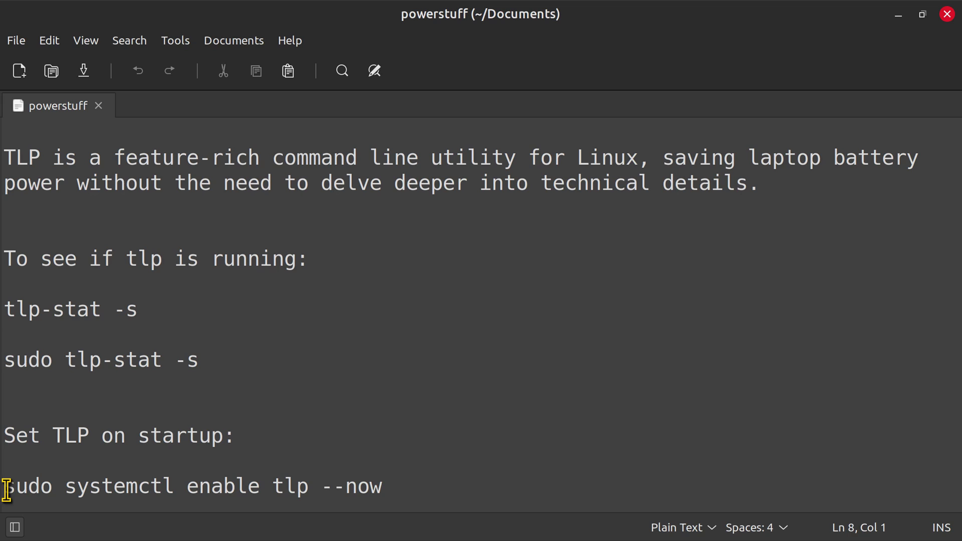
Select the systemctl enable tlp --now and tlp-stat -s lines in the notes, then close Xed
drag(7, 490, 404, 481)
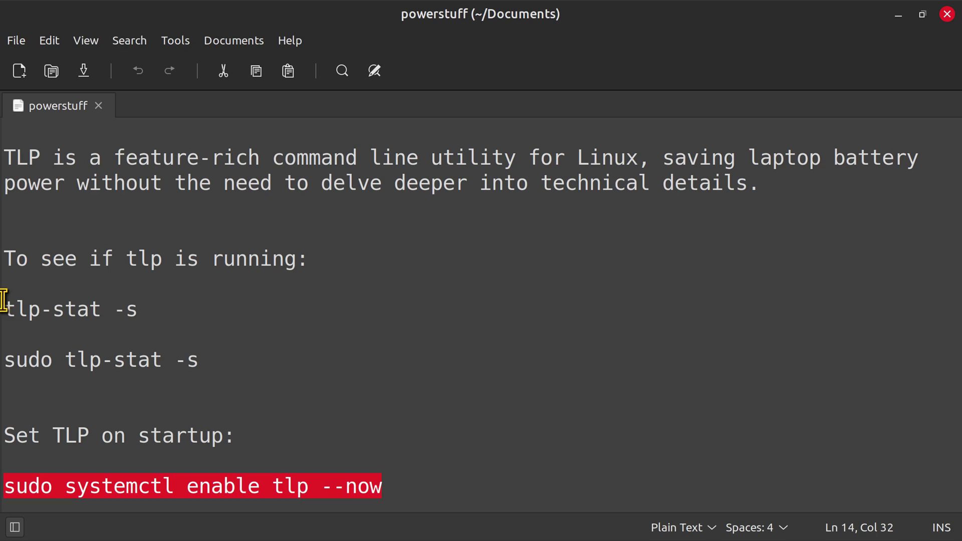
drag(8, 311, 157, 308)
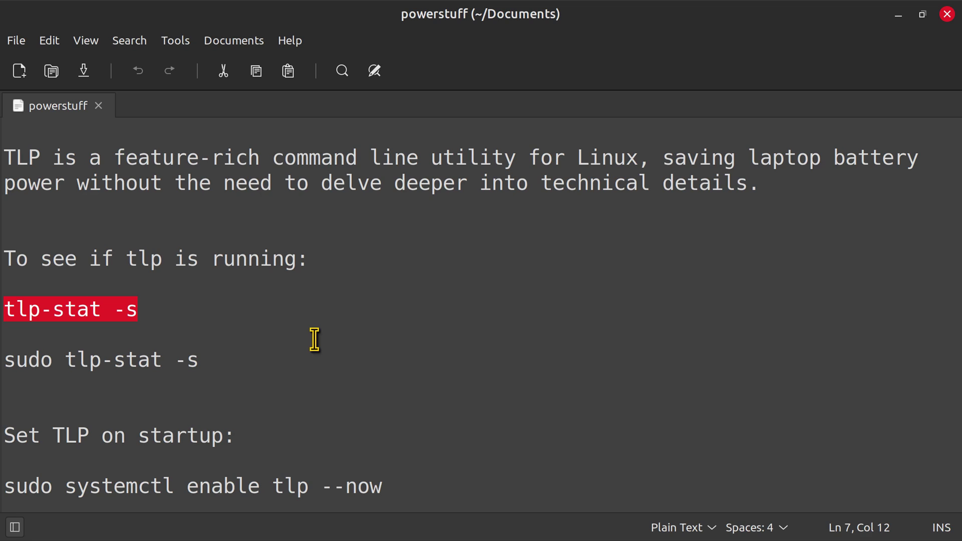
click(947, 14)
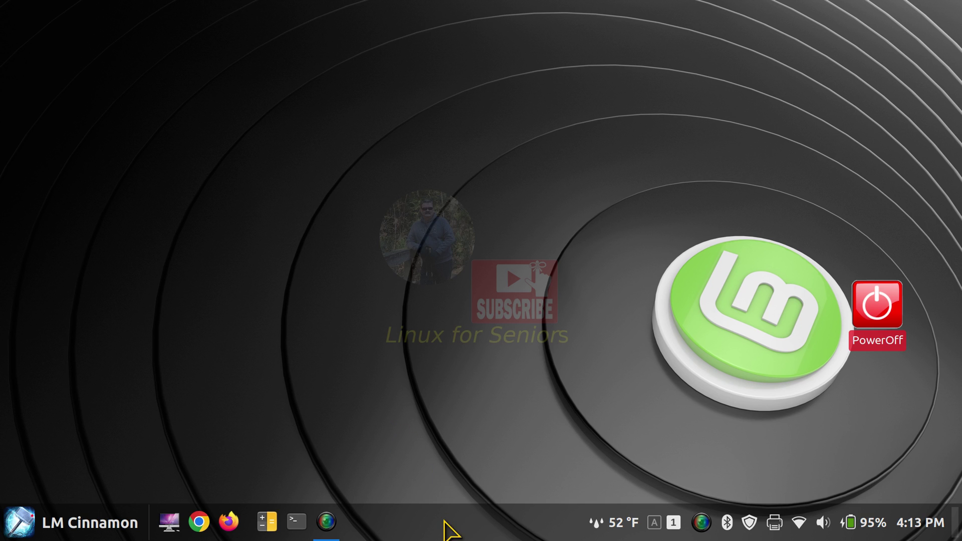
right_click(444, 522)
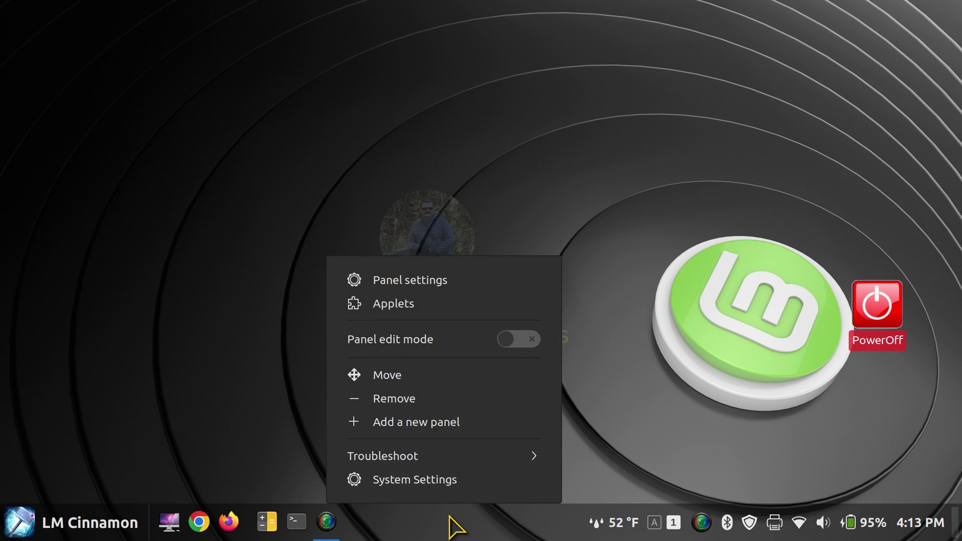
click(461, 487)
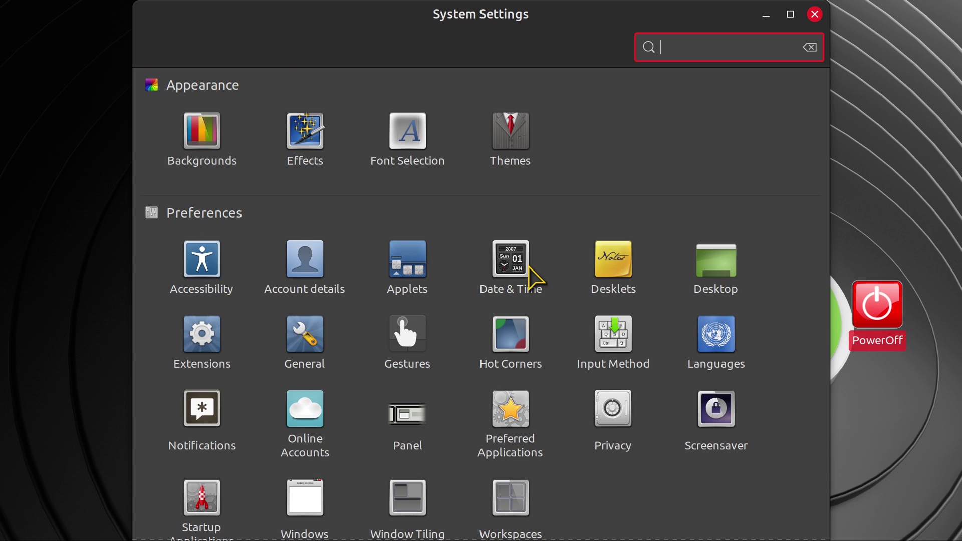
scroll(536, 277, down, 5)
scroll(531, 273, down, 3)
click(407, 313)
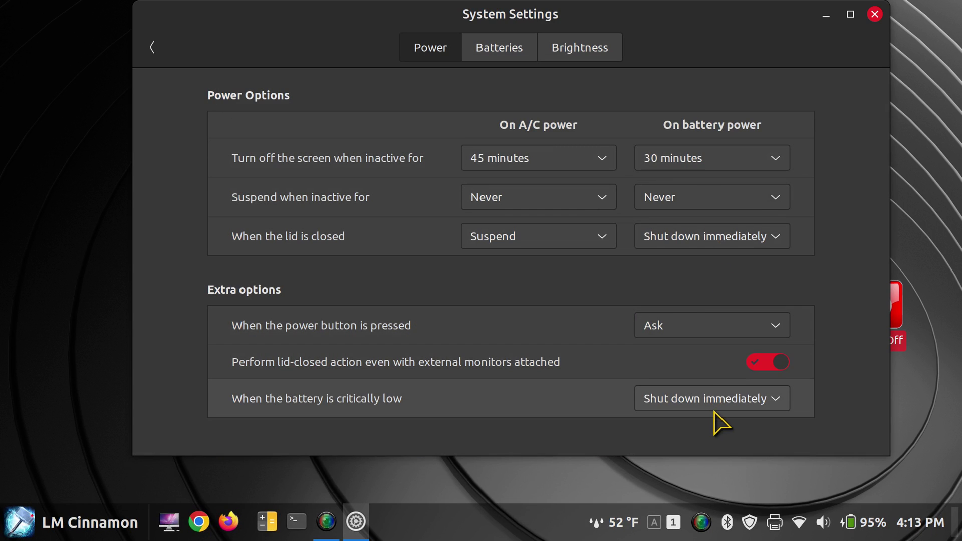
click(573, 51)
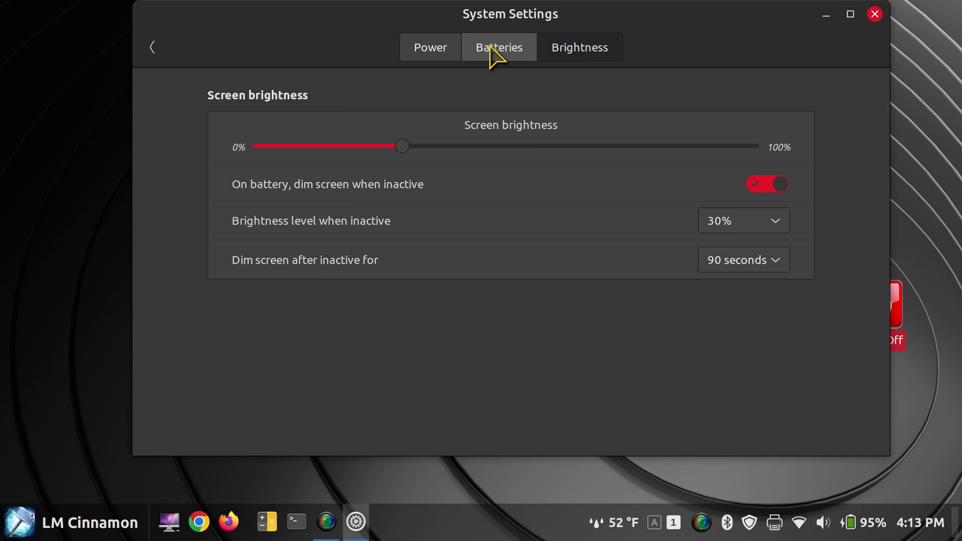
click(434, 52)
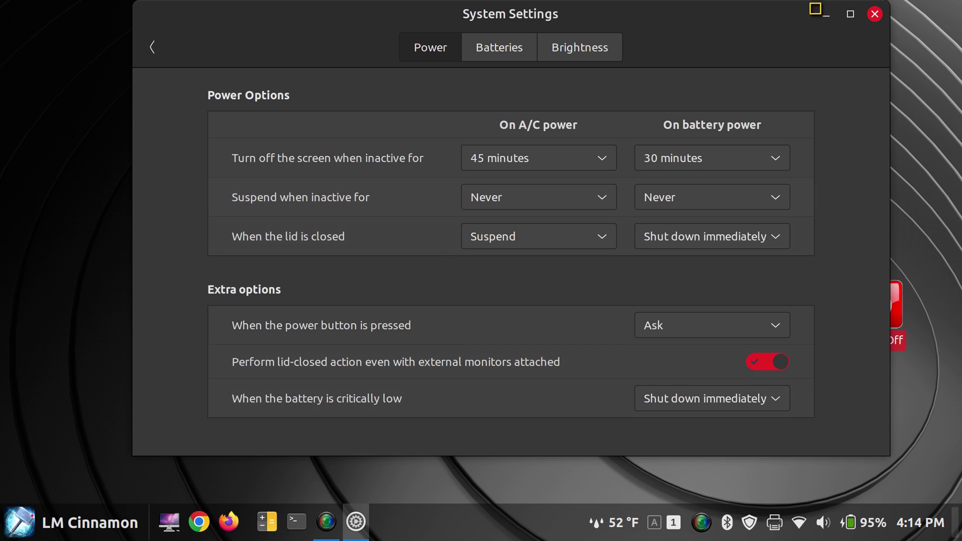
click(875, 14)
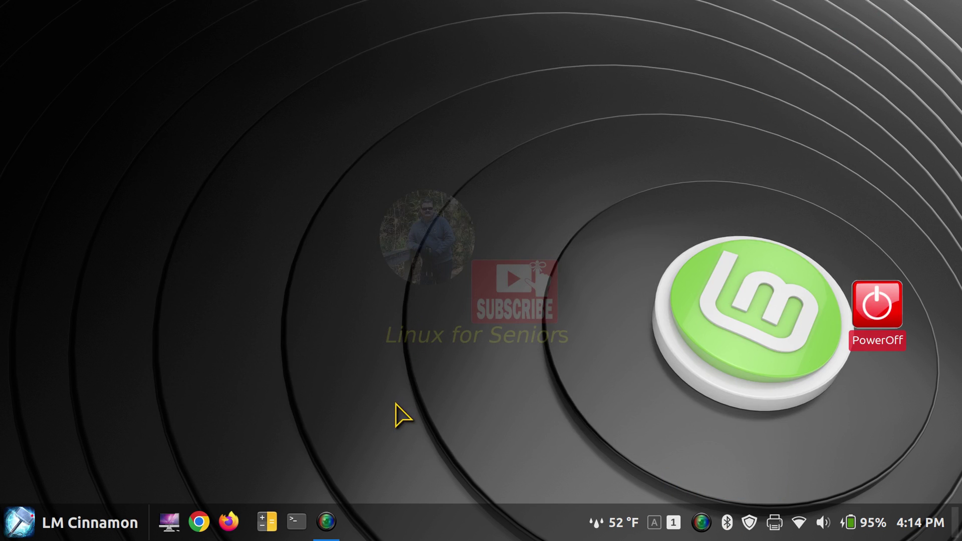